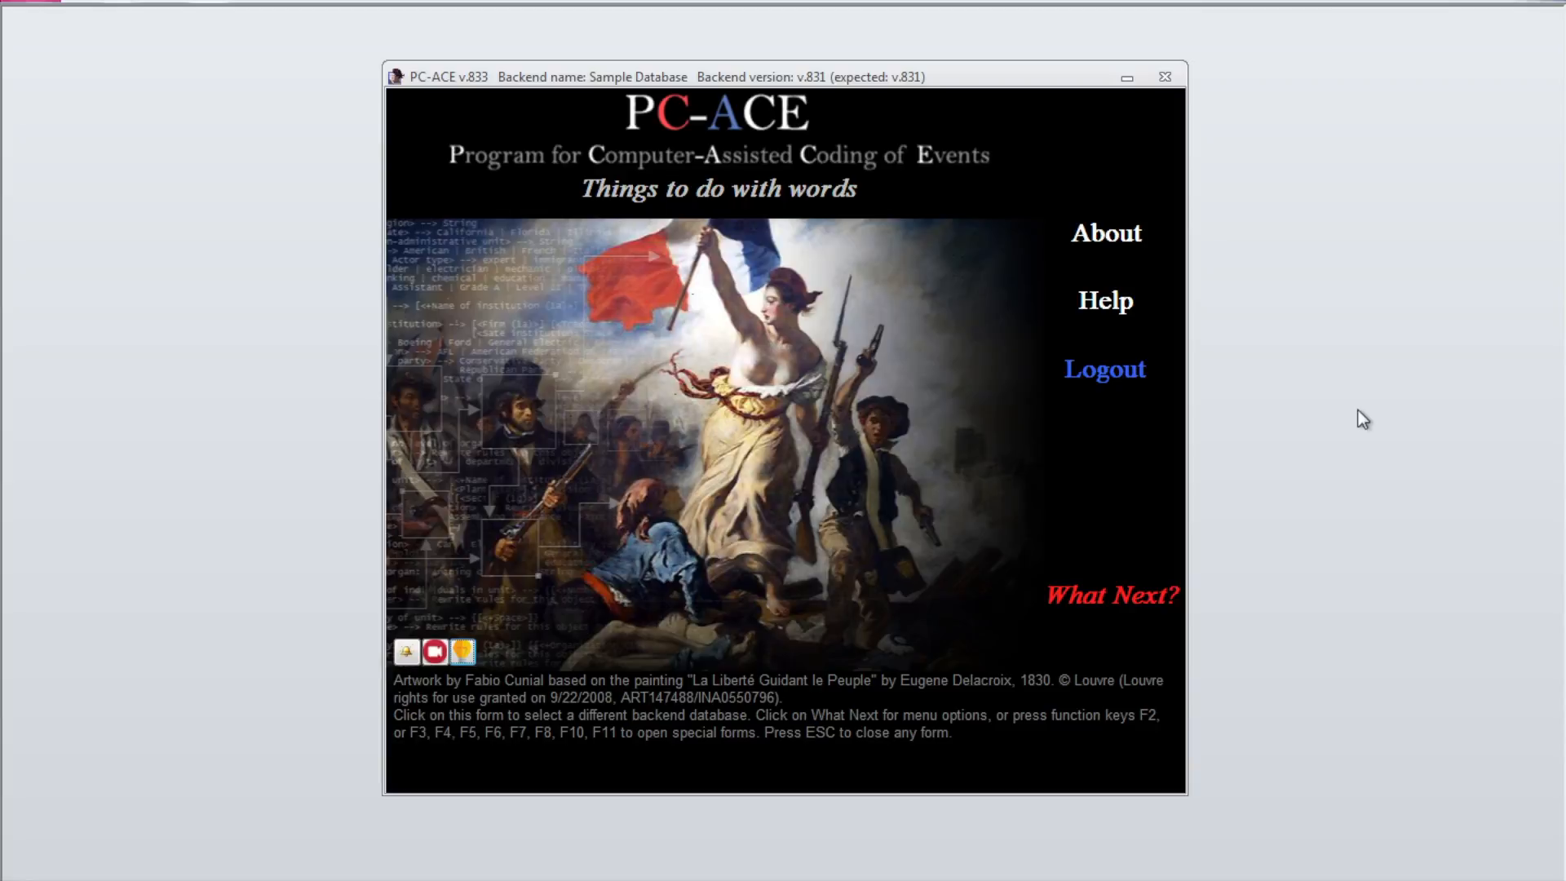
Open the query builder and bring up the management form for user tables
key(F2)
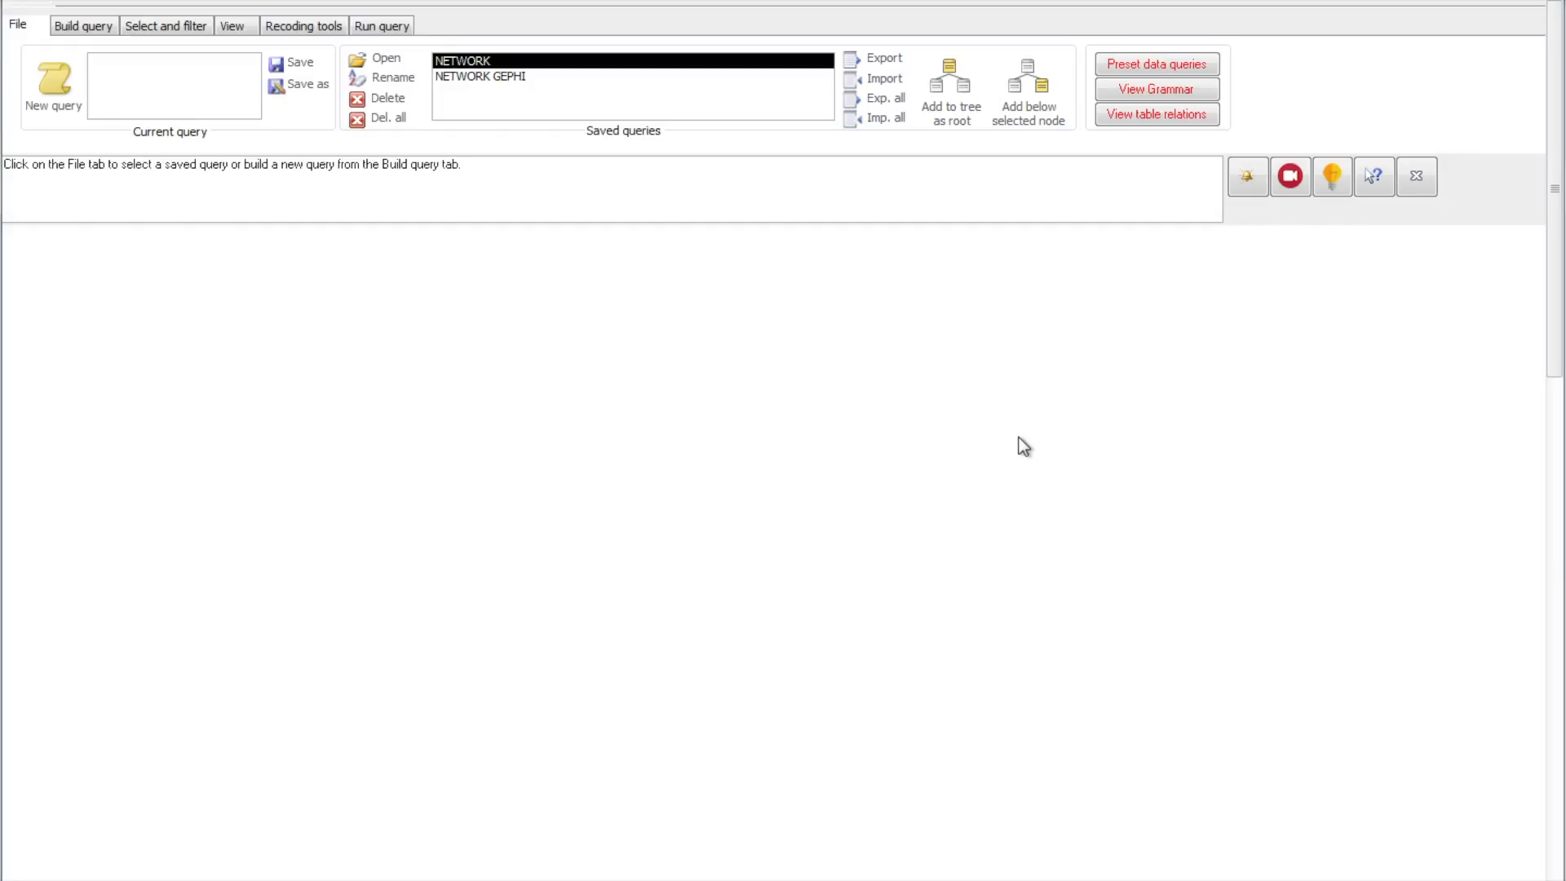
click(74, 24)
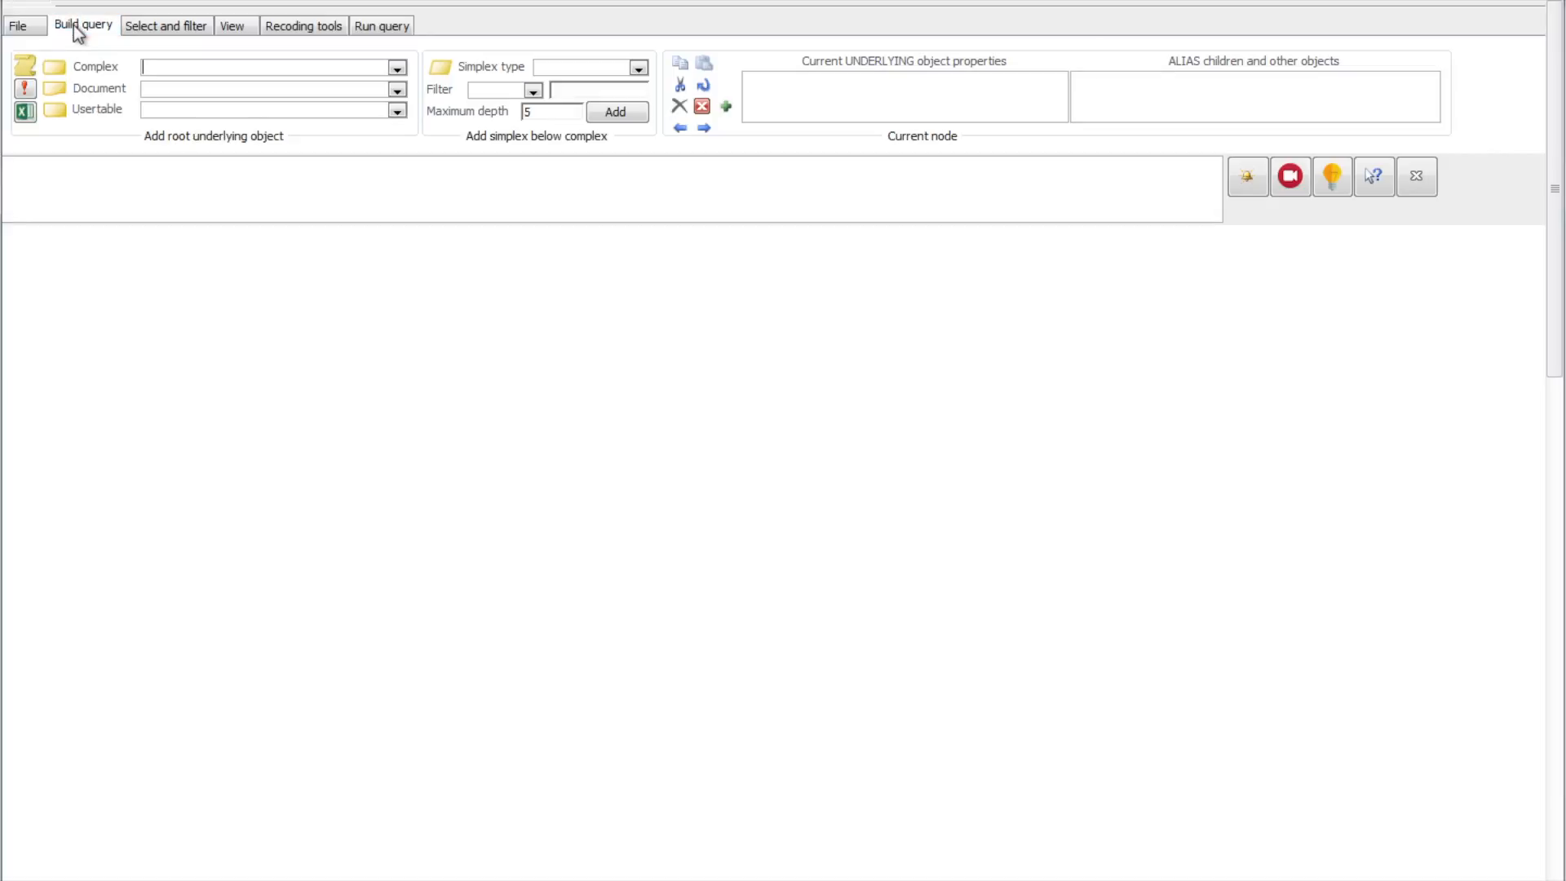
click(26, 122)
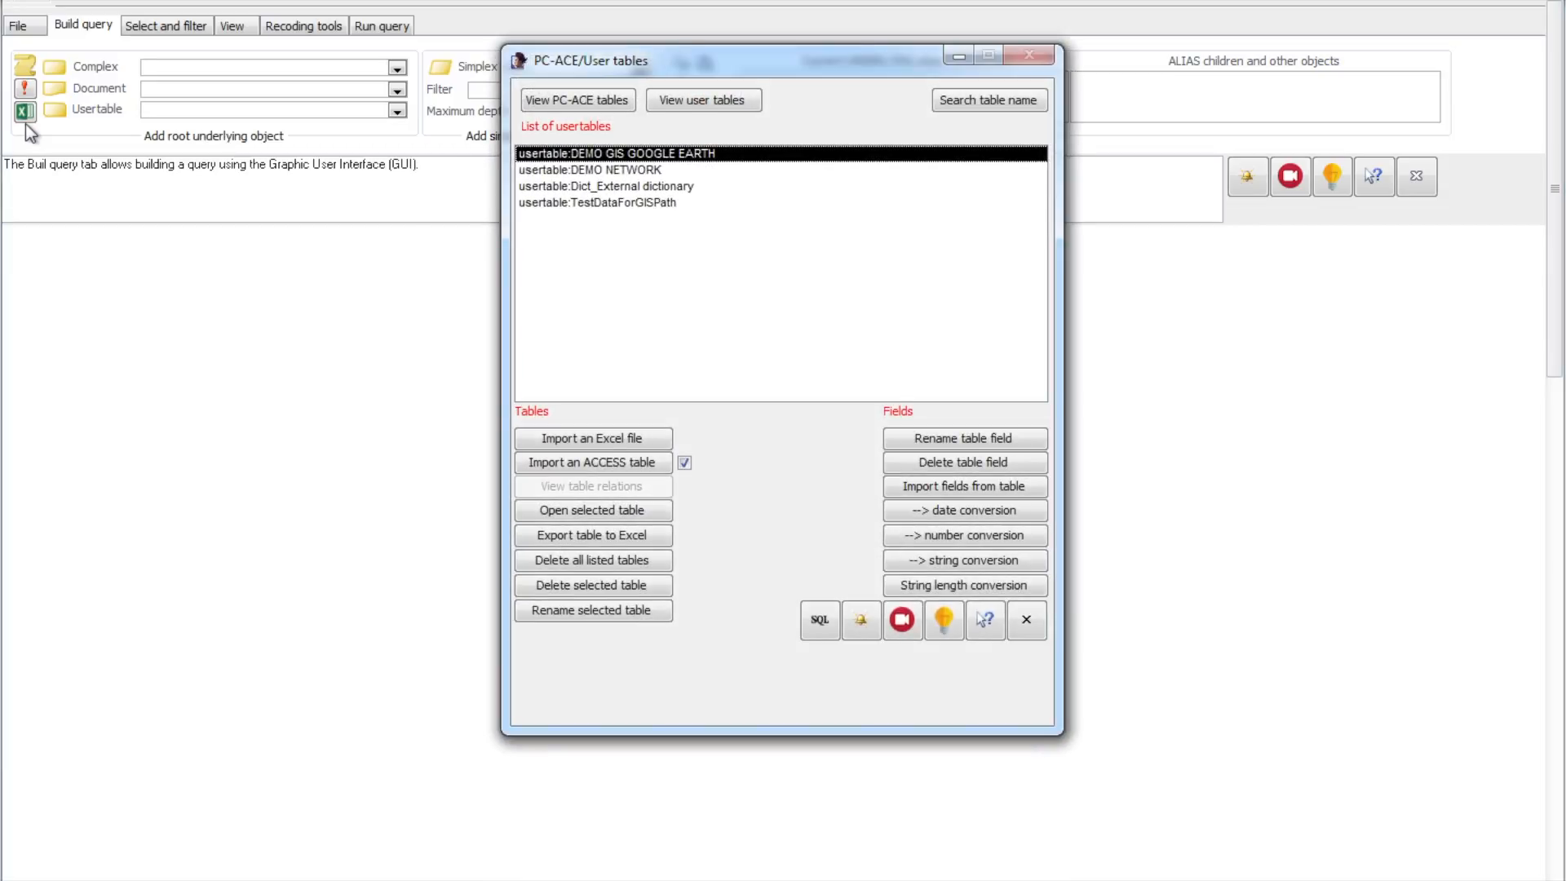
Import Waypoints and population.xlsx, which has a header row, as the usertable "Waypoints and population" and close the user tables form
click(580, 439)
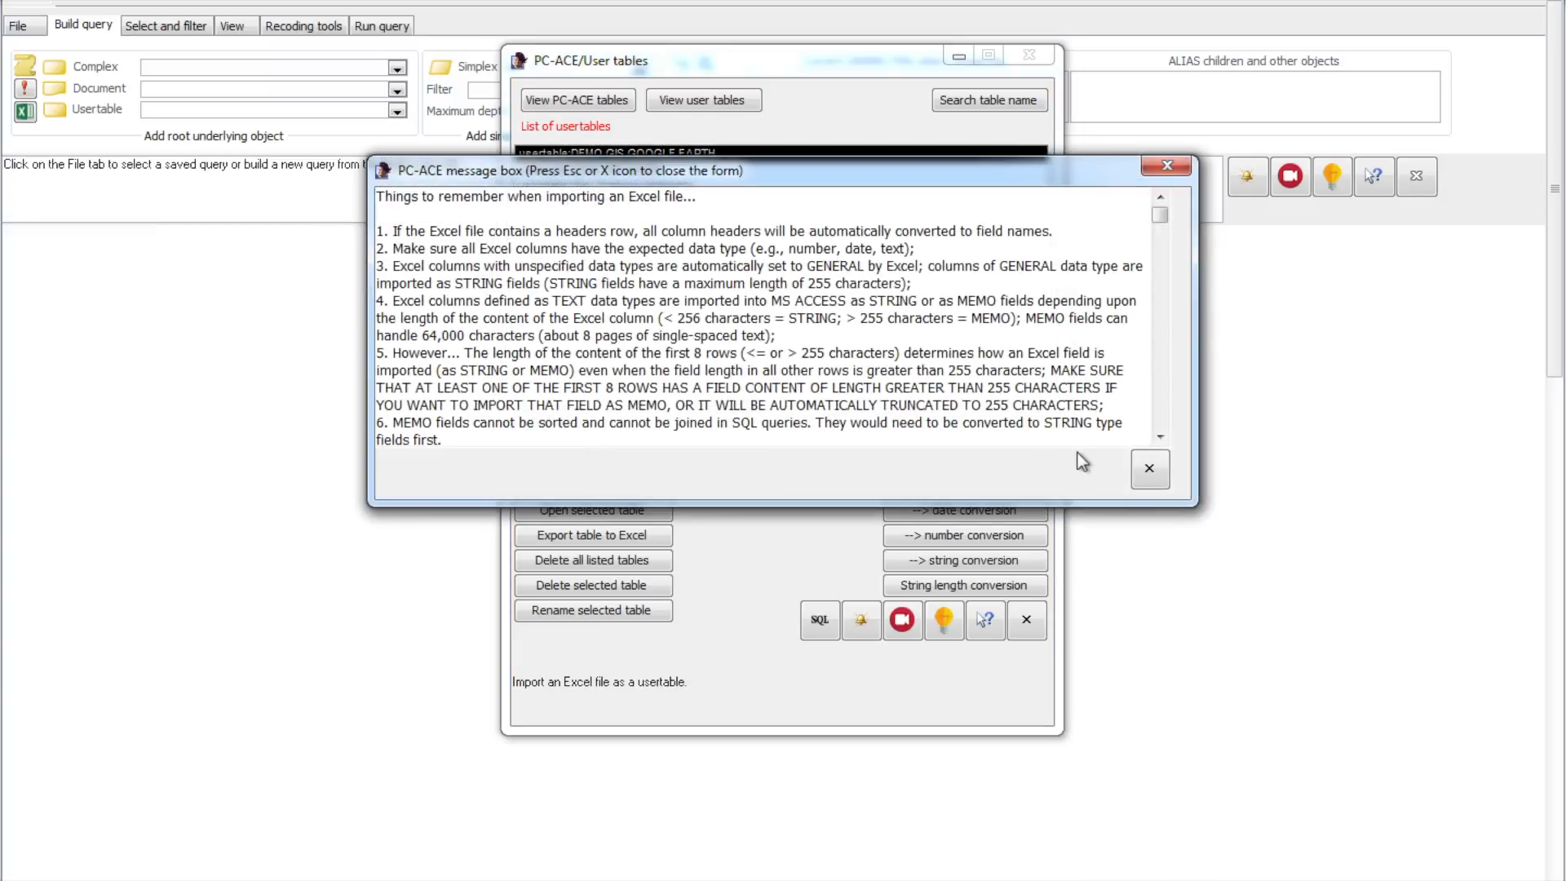
click(1142, 465)
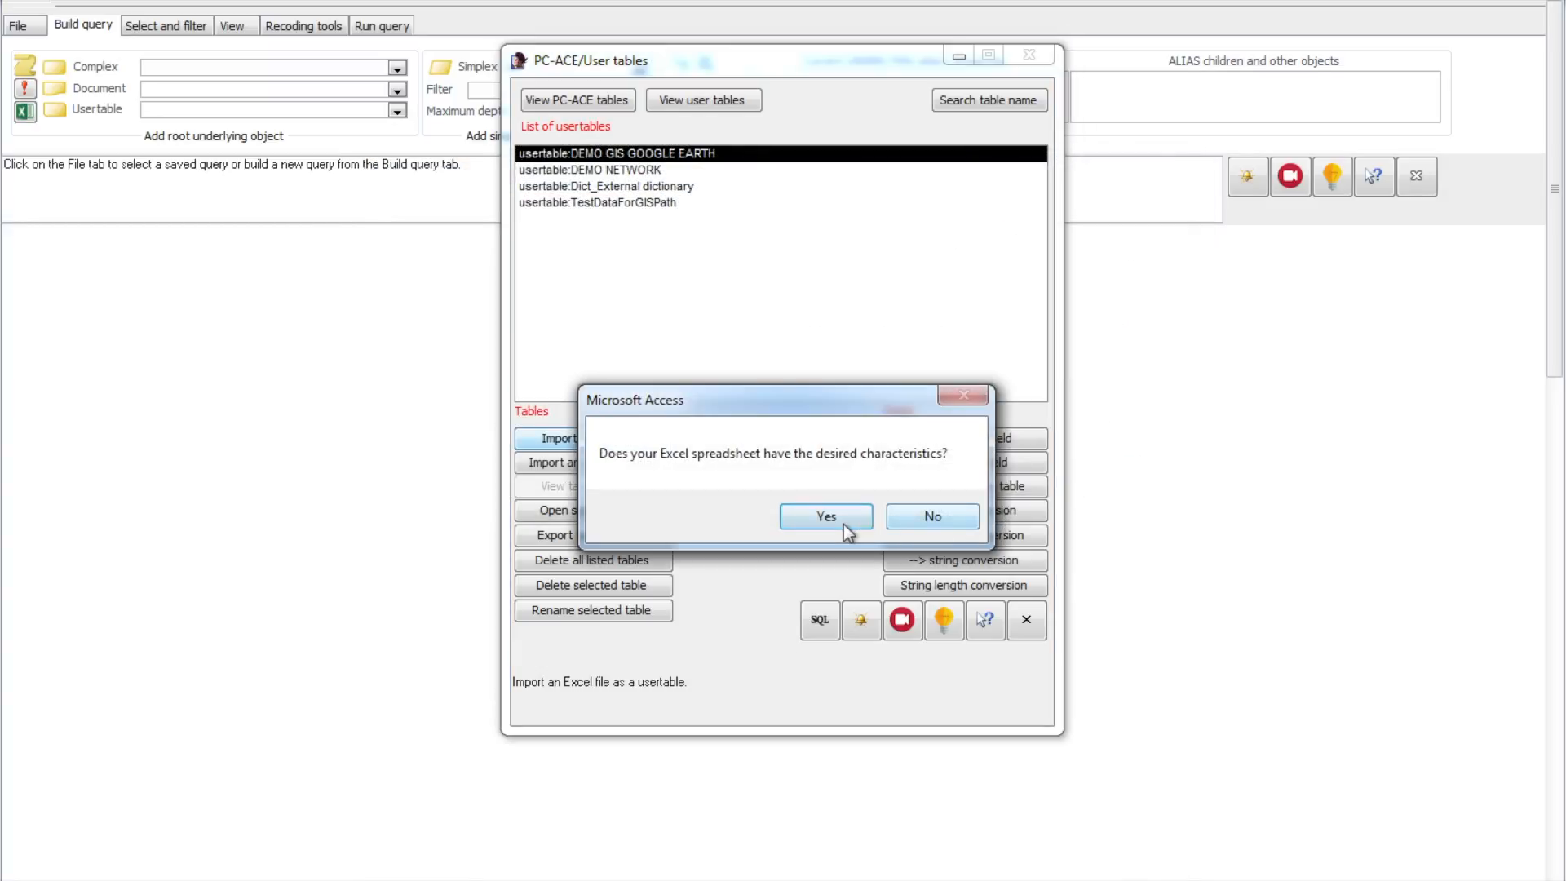
click(841, 523)
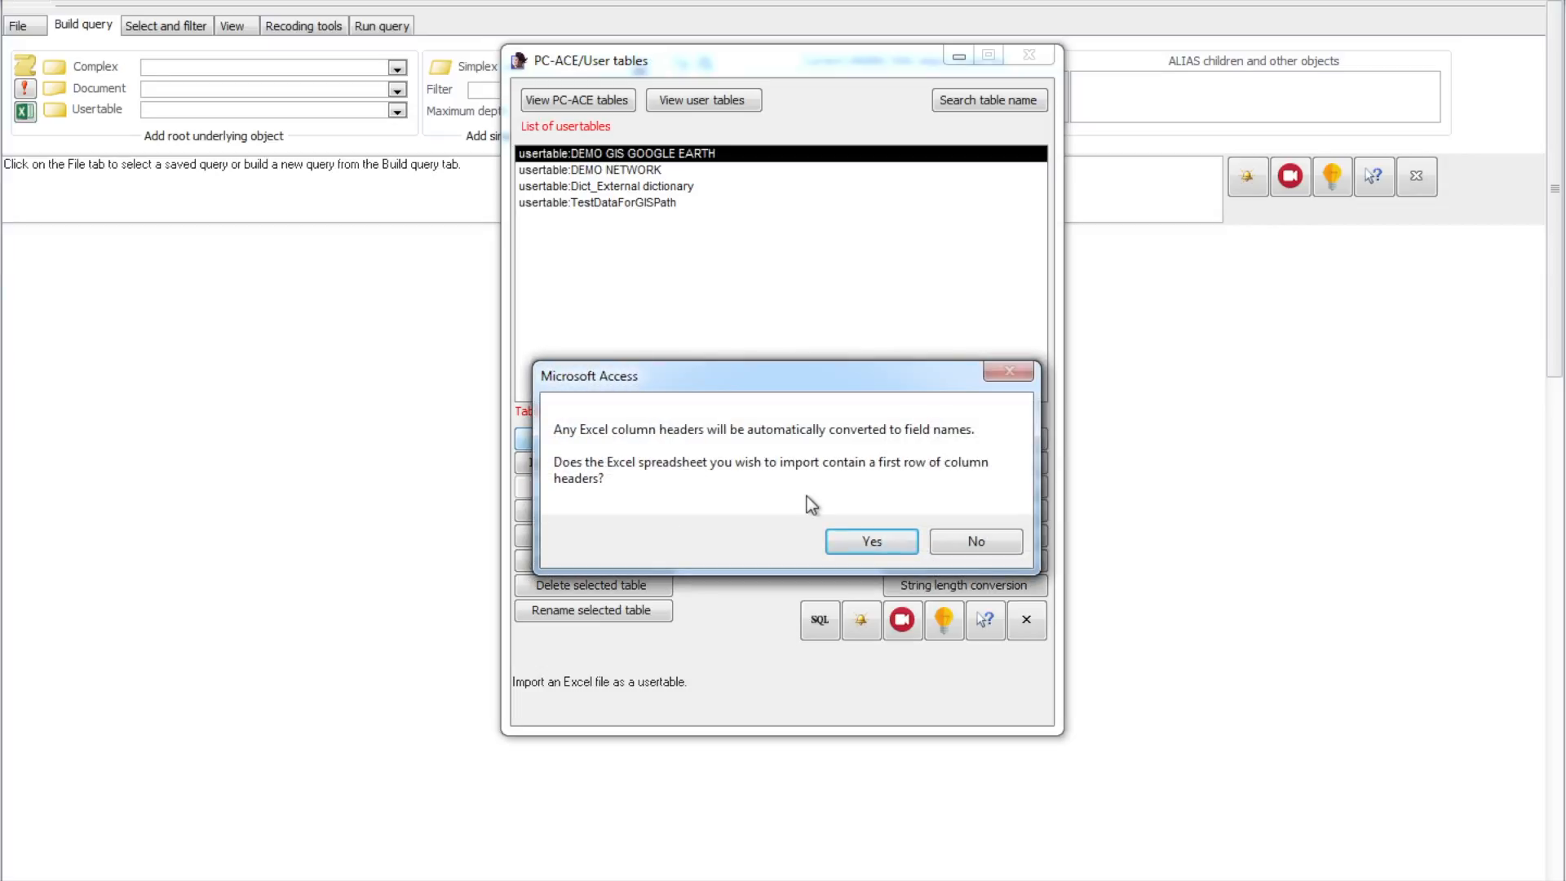
click(857, 541)
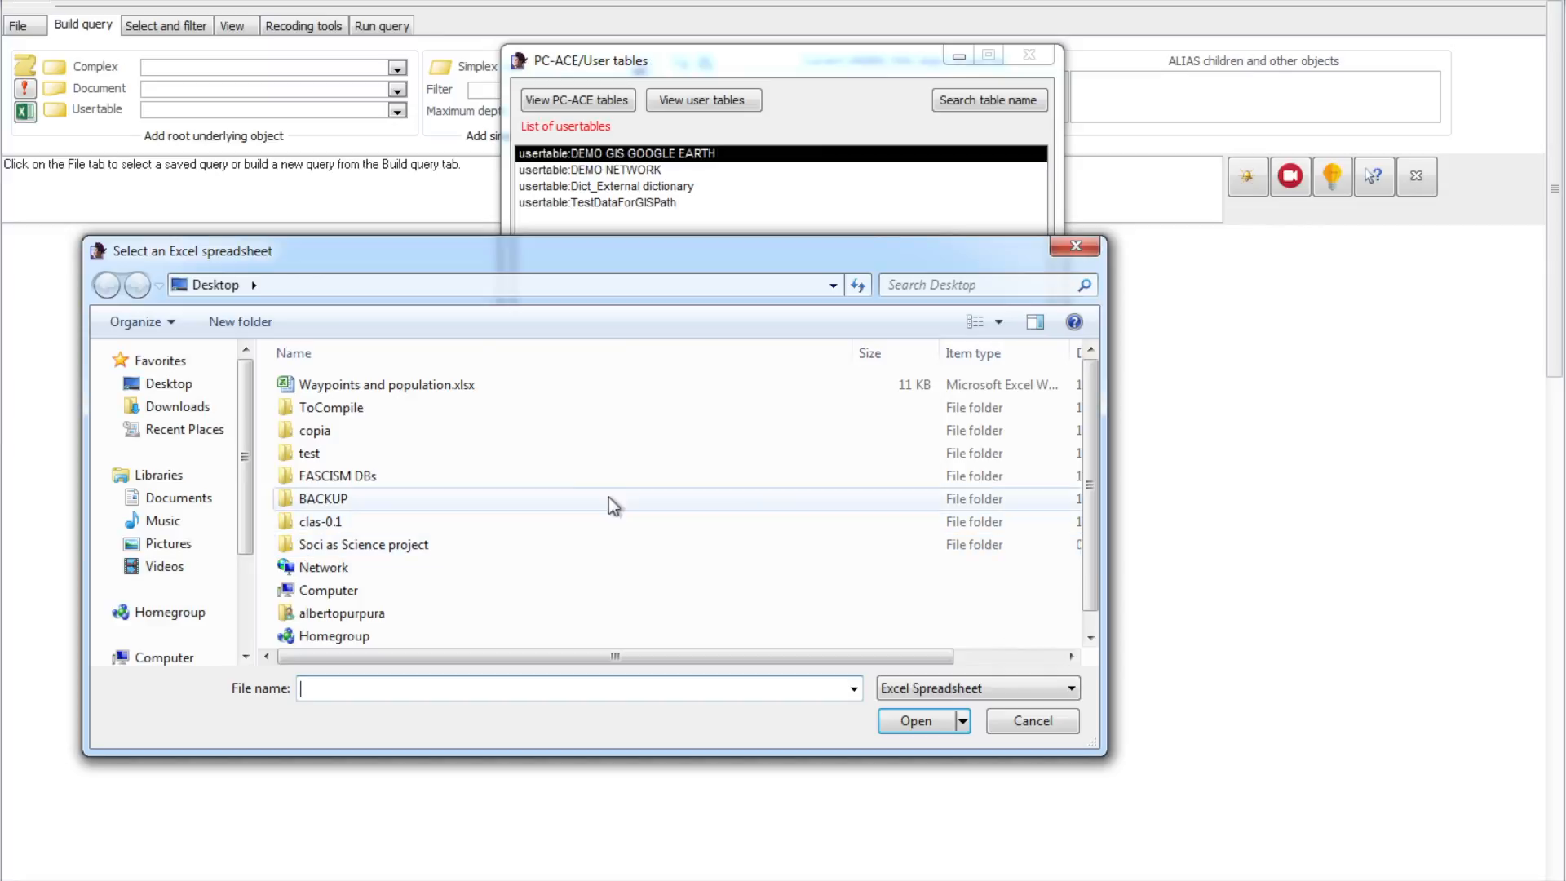
double_click(458, 385)
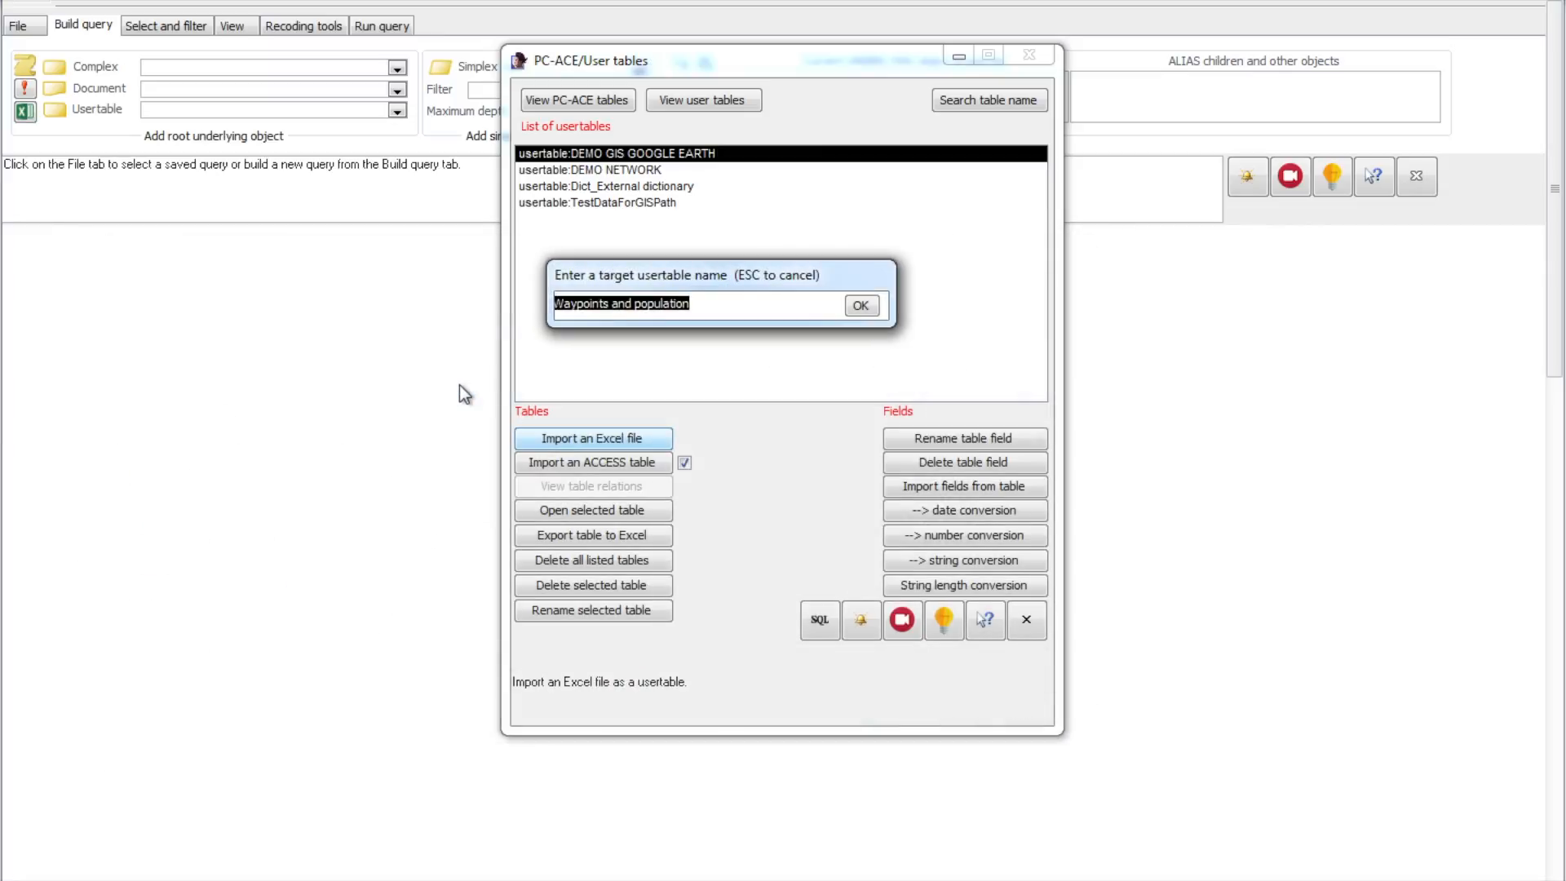
click(861, 307)
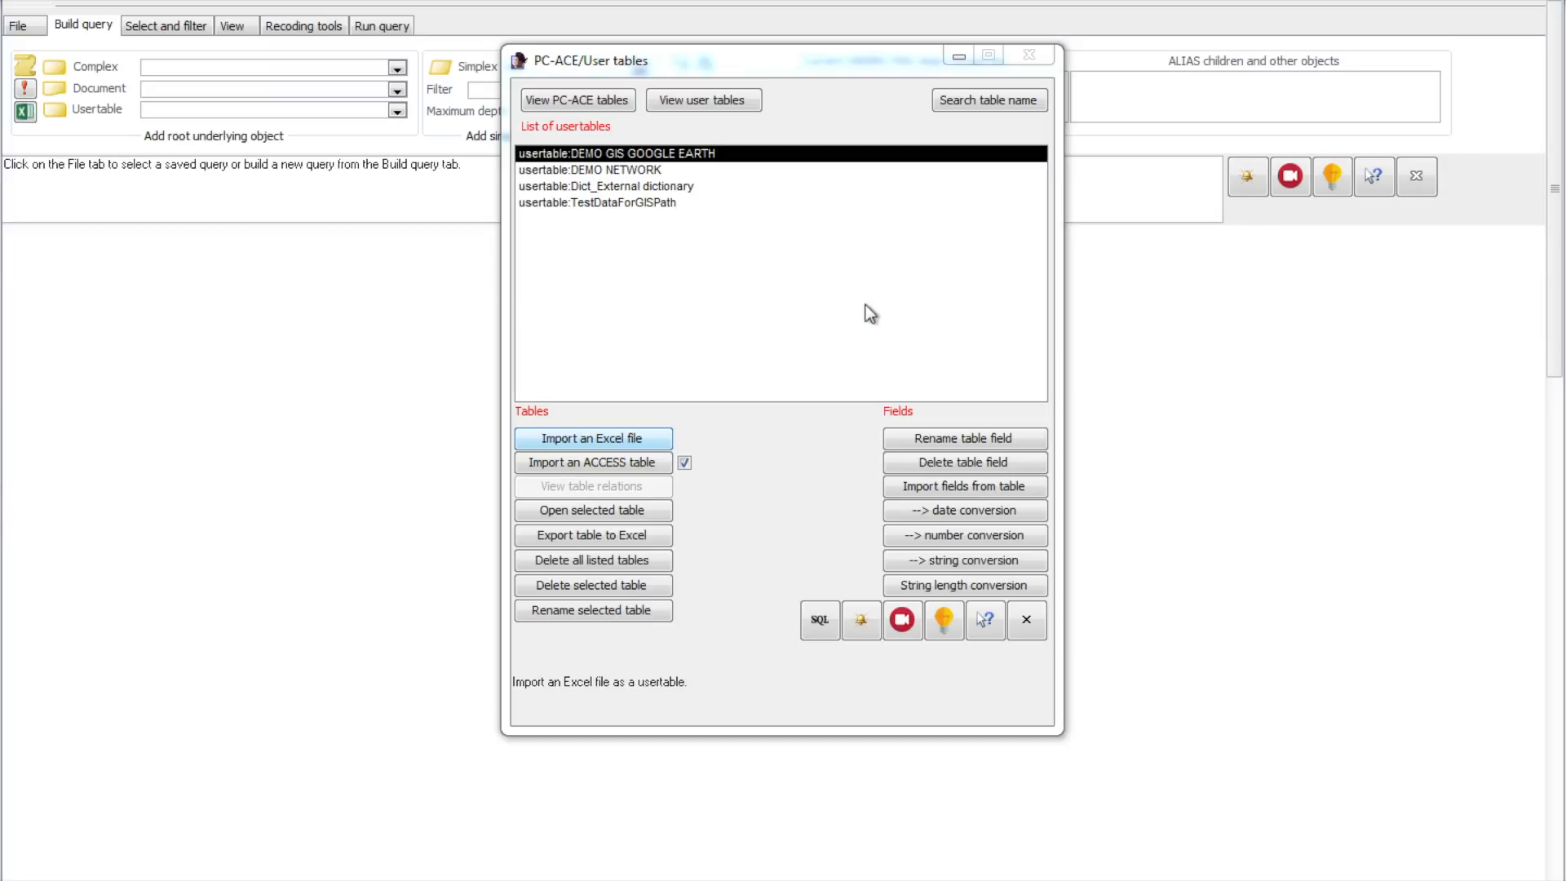
click(1005, 540)
click(1026, 619)
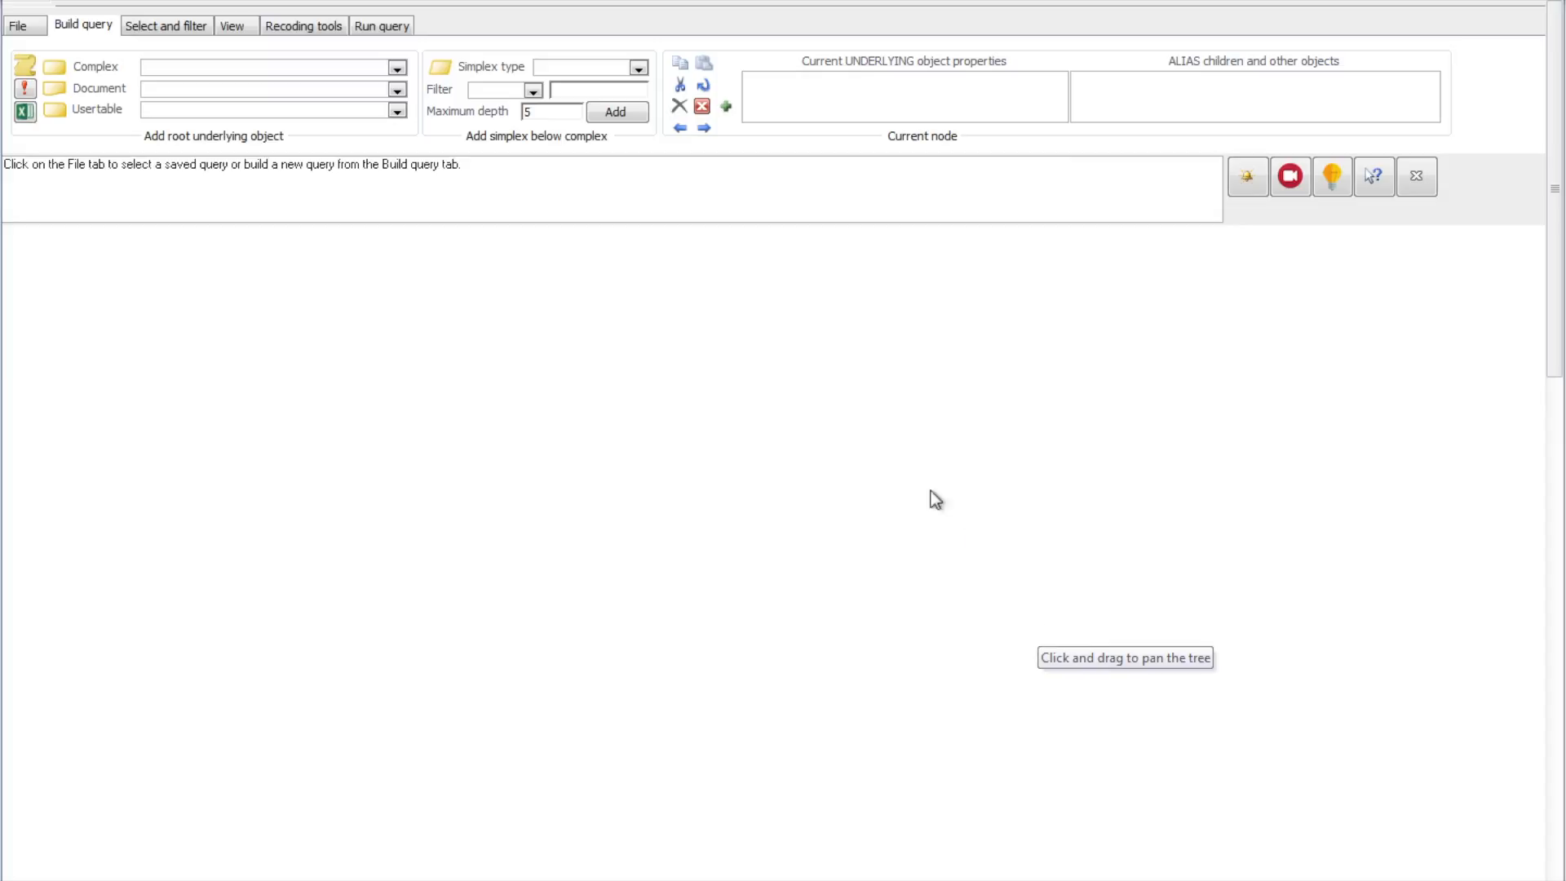
Build a query tree rooted at the Semantic Triplet complex object, descending through Process and Simple process to Verbal phrase
click(397, 68)
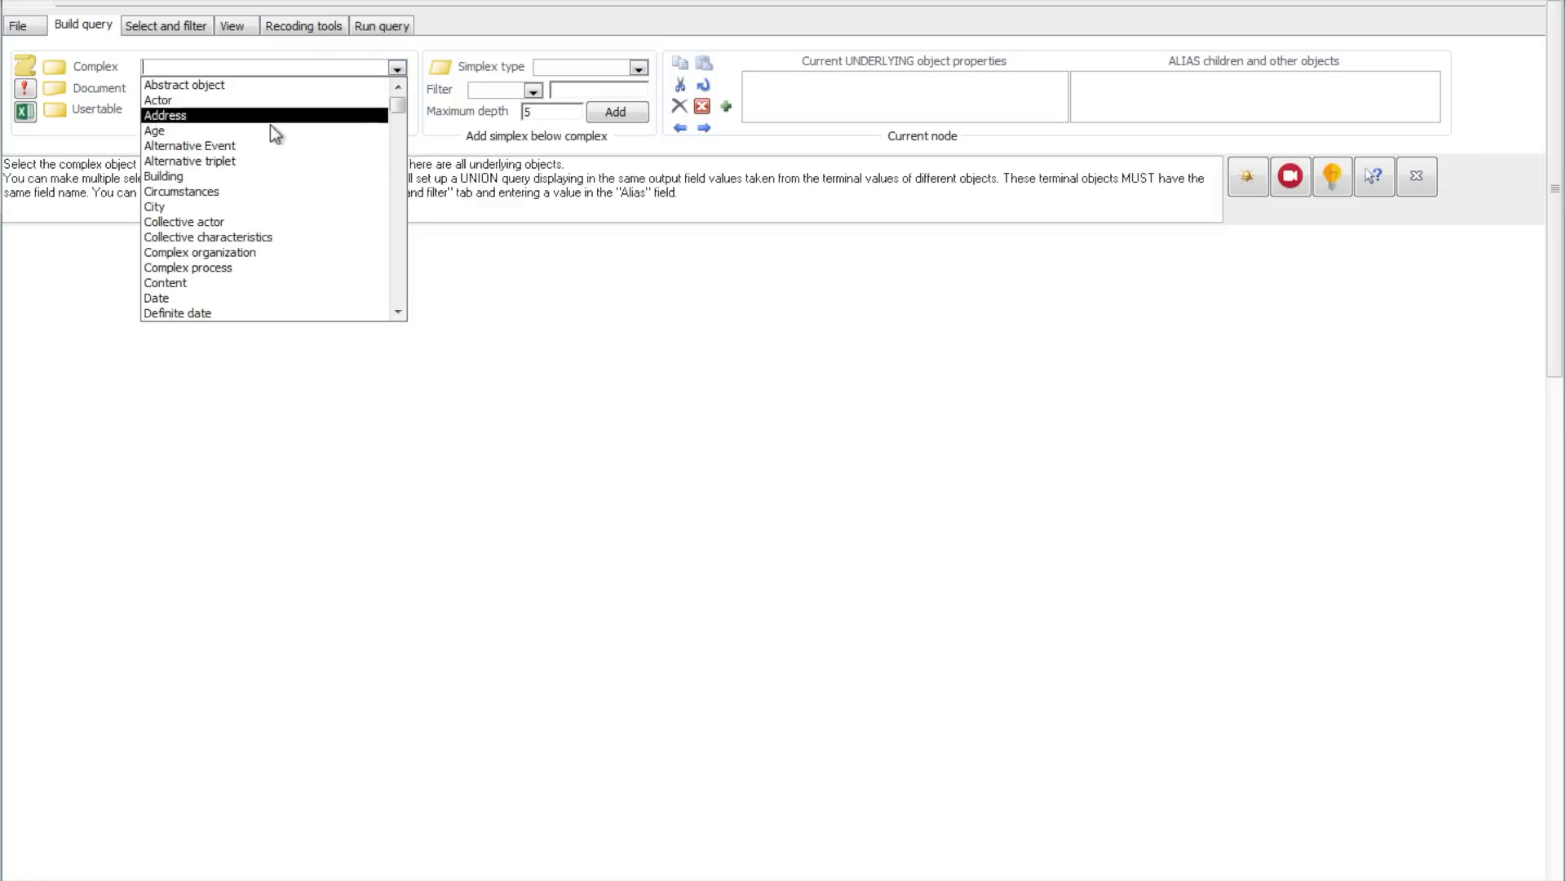
drag(400, 109, 395, 294)
click(231, 224)
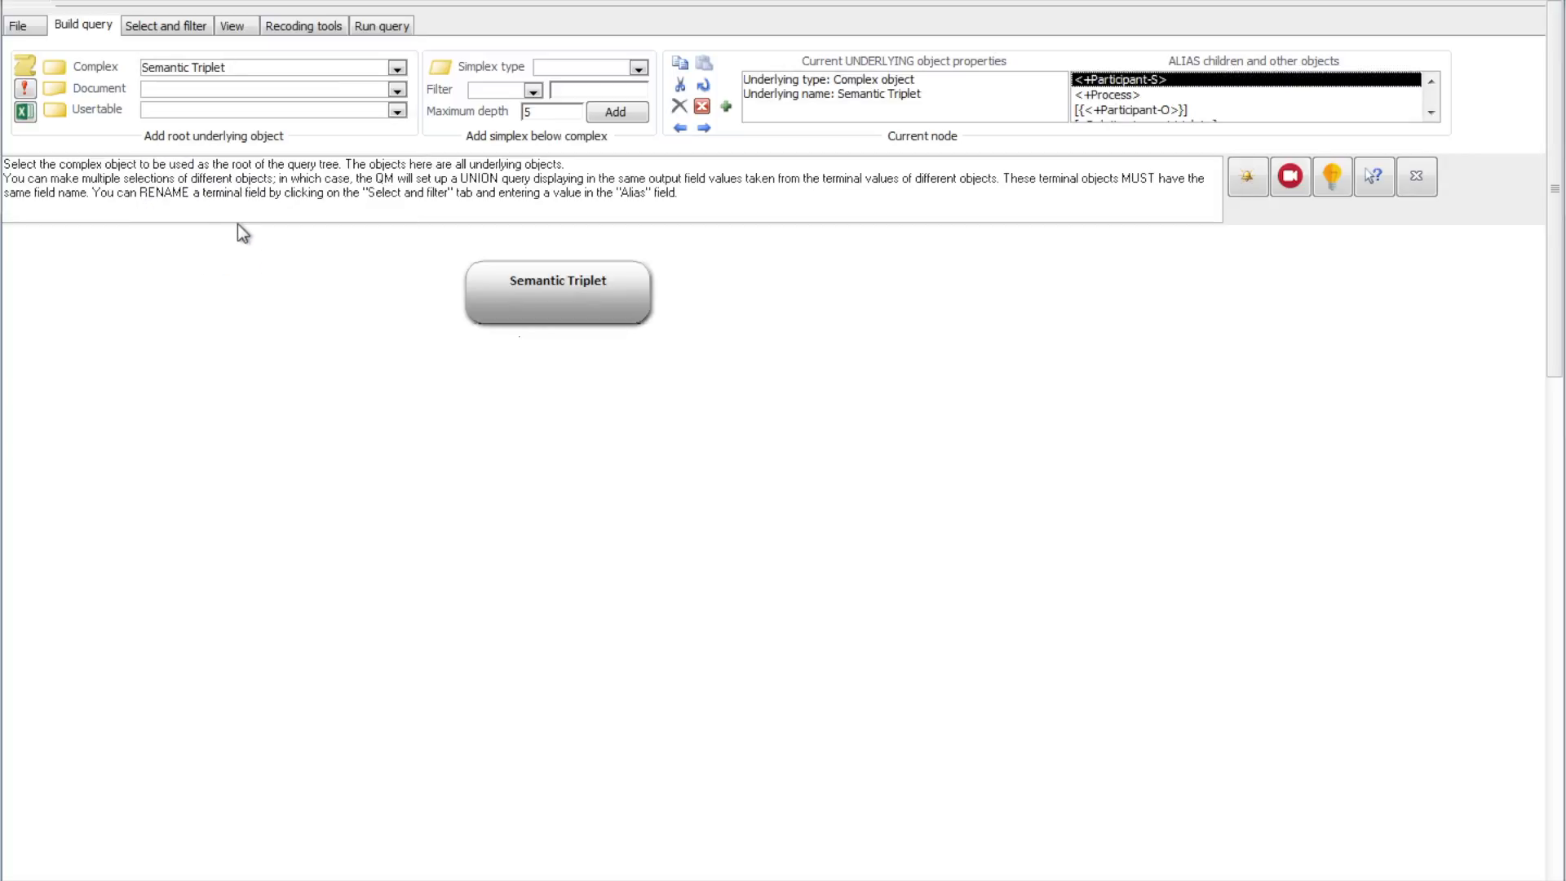
double_click(1115, 96)
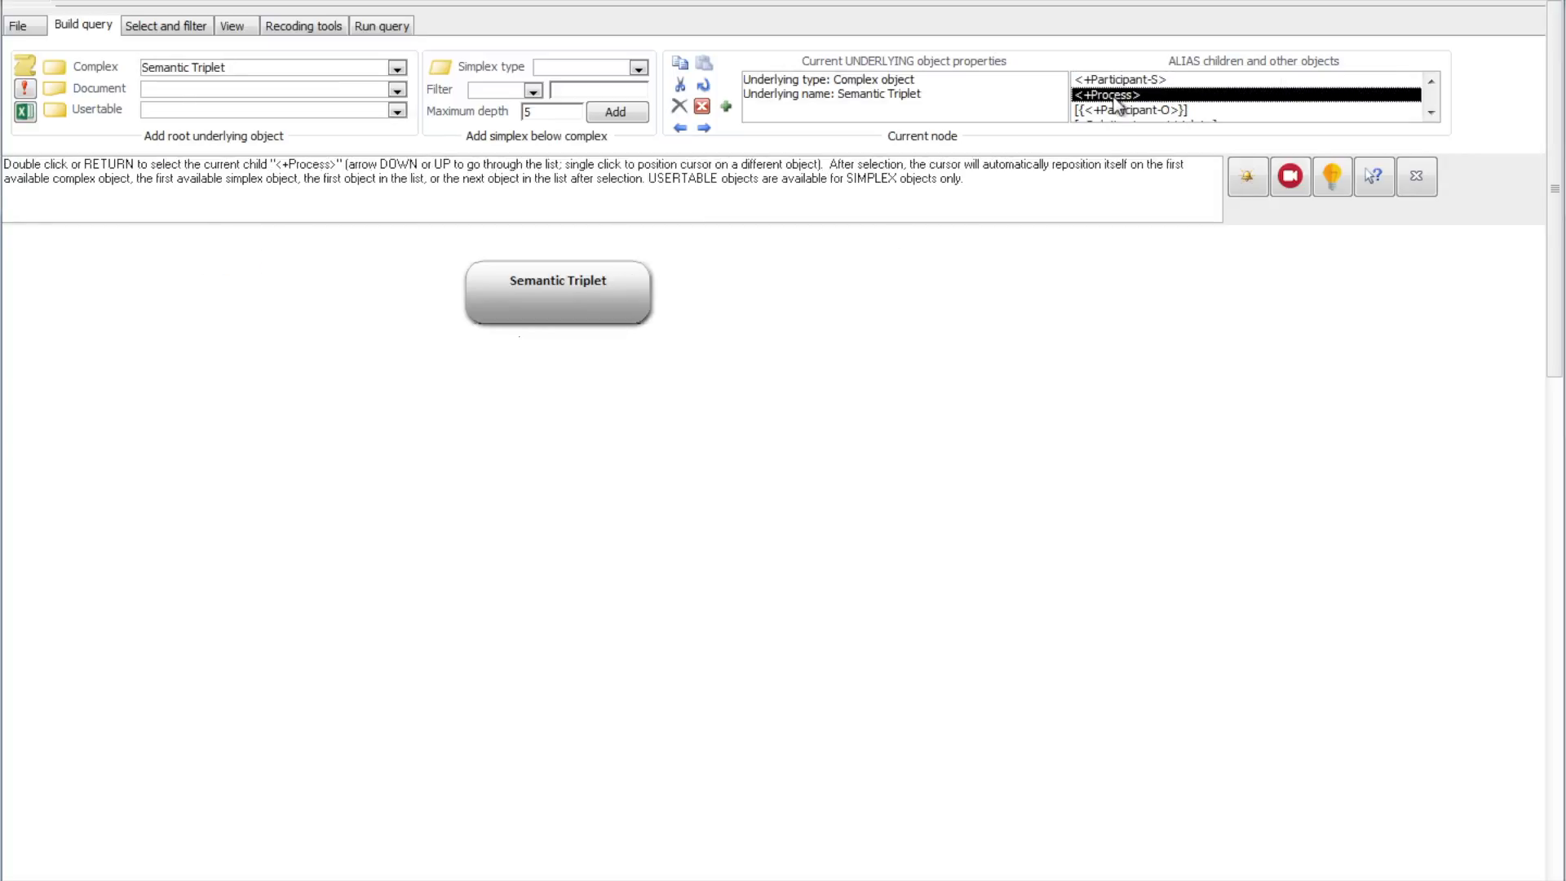
double_click(1114, 110)
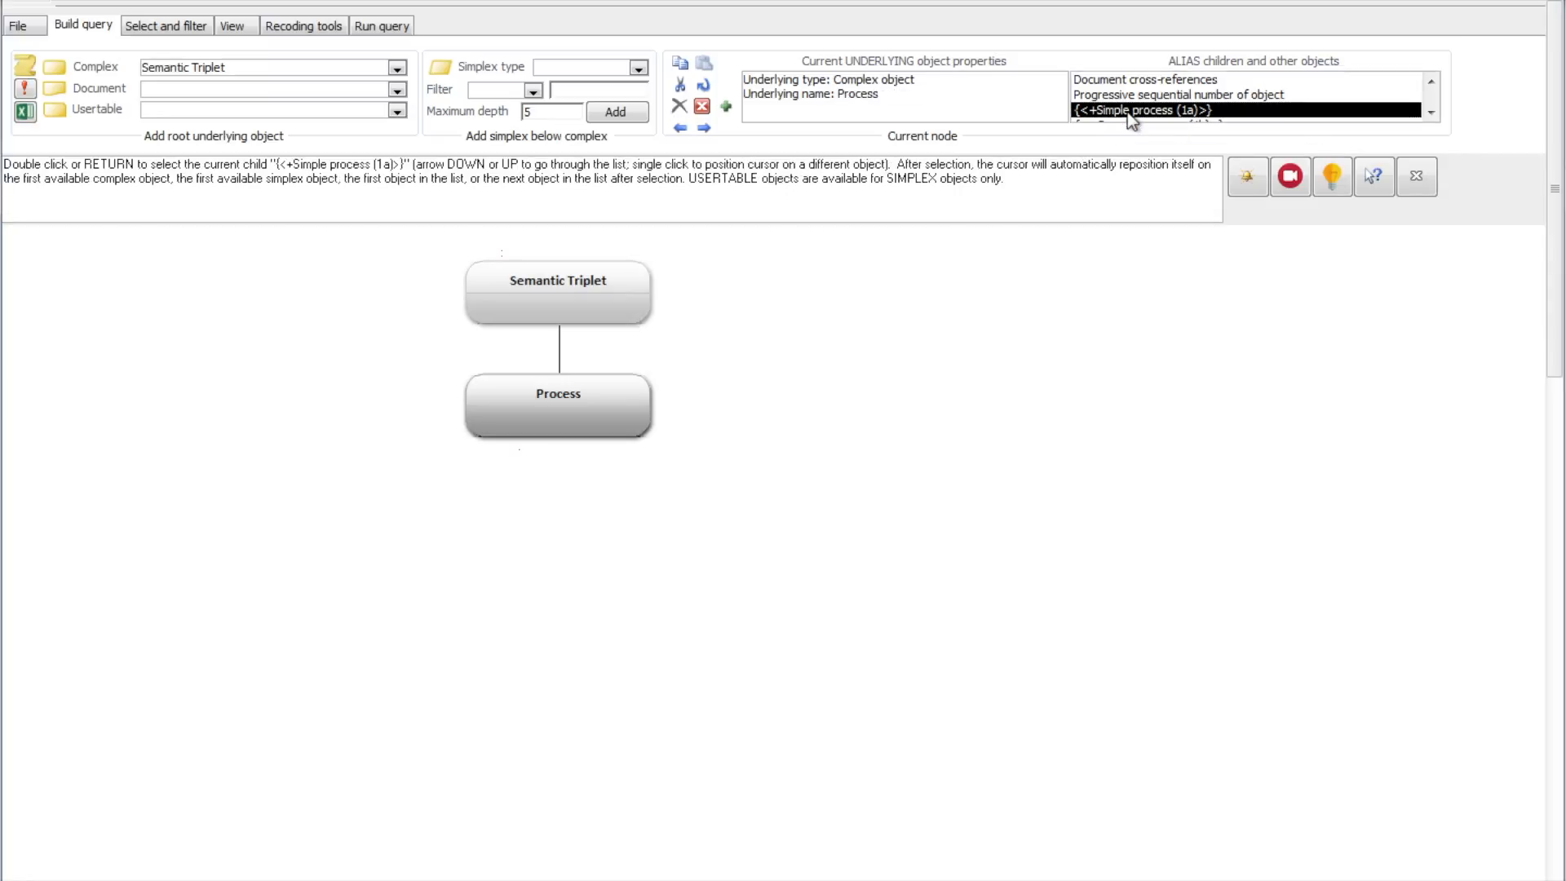
double_click(1125, 80)
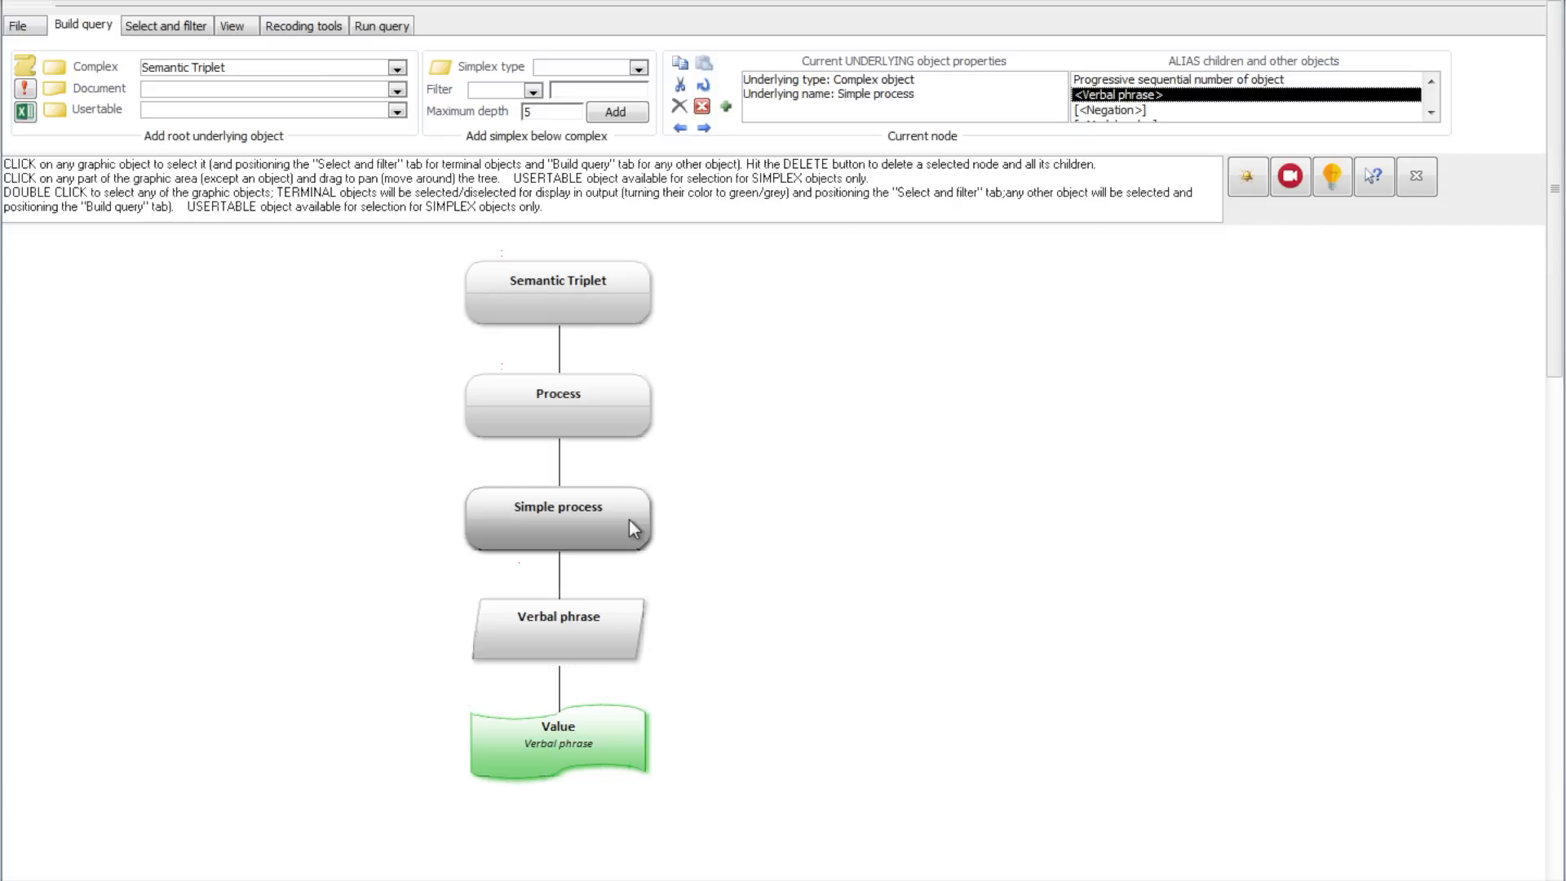
Add a second branch below Simple process that runs through Circumstances, Space and City to City name
click(596, 545)
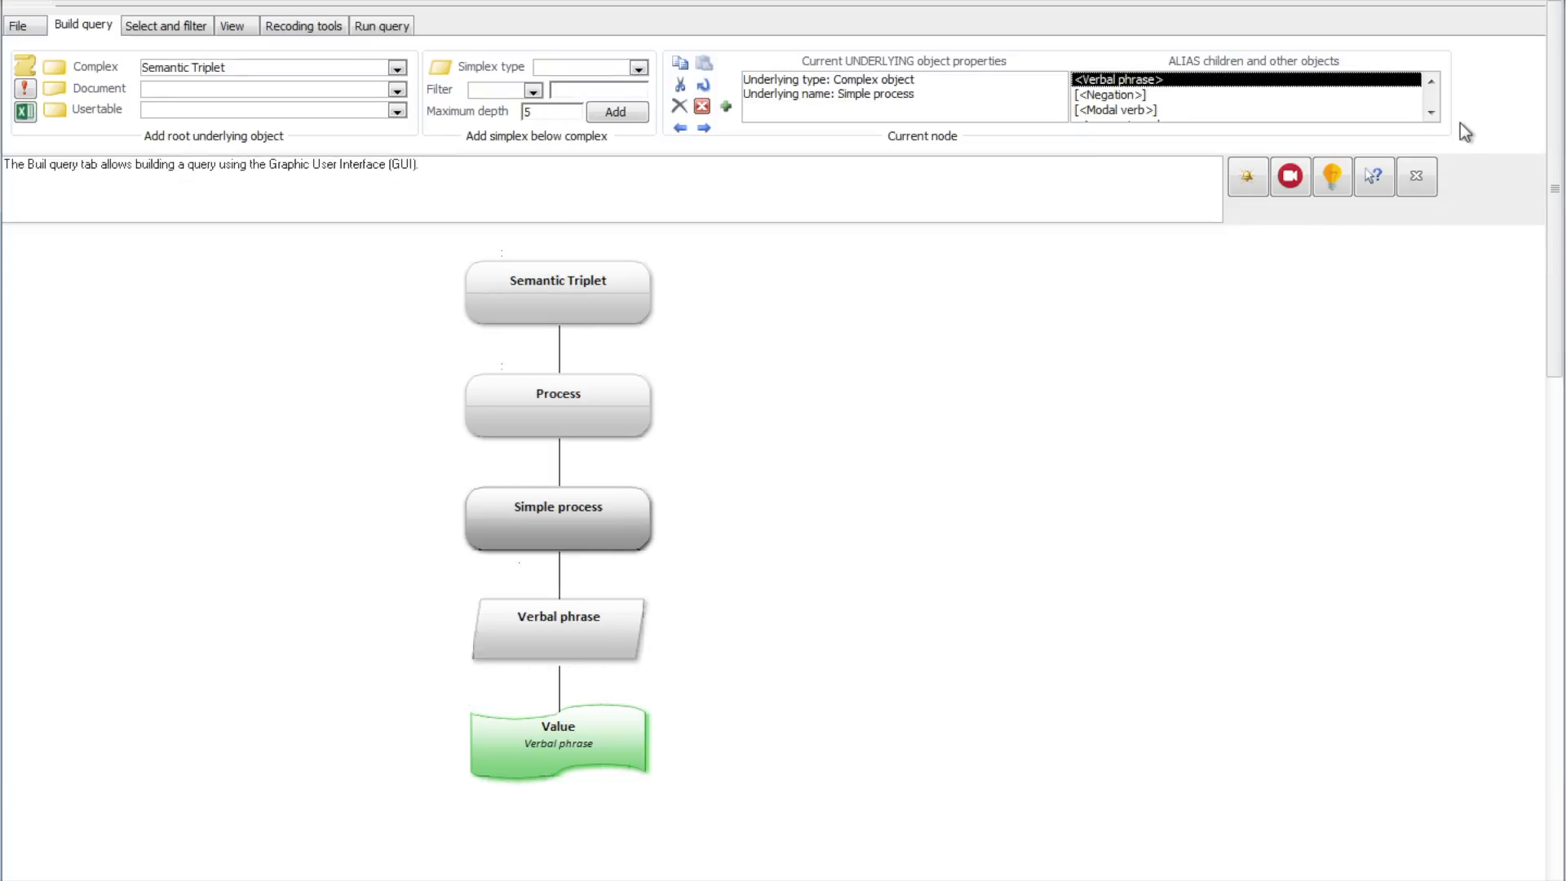
click(1432, 112)
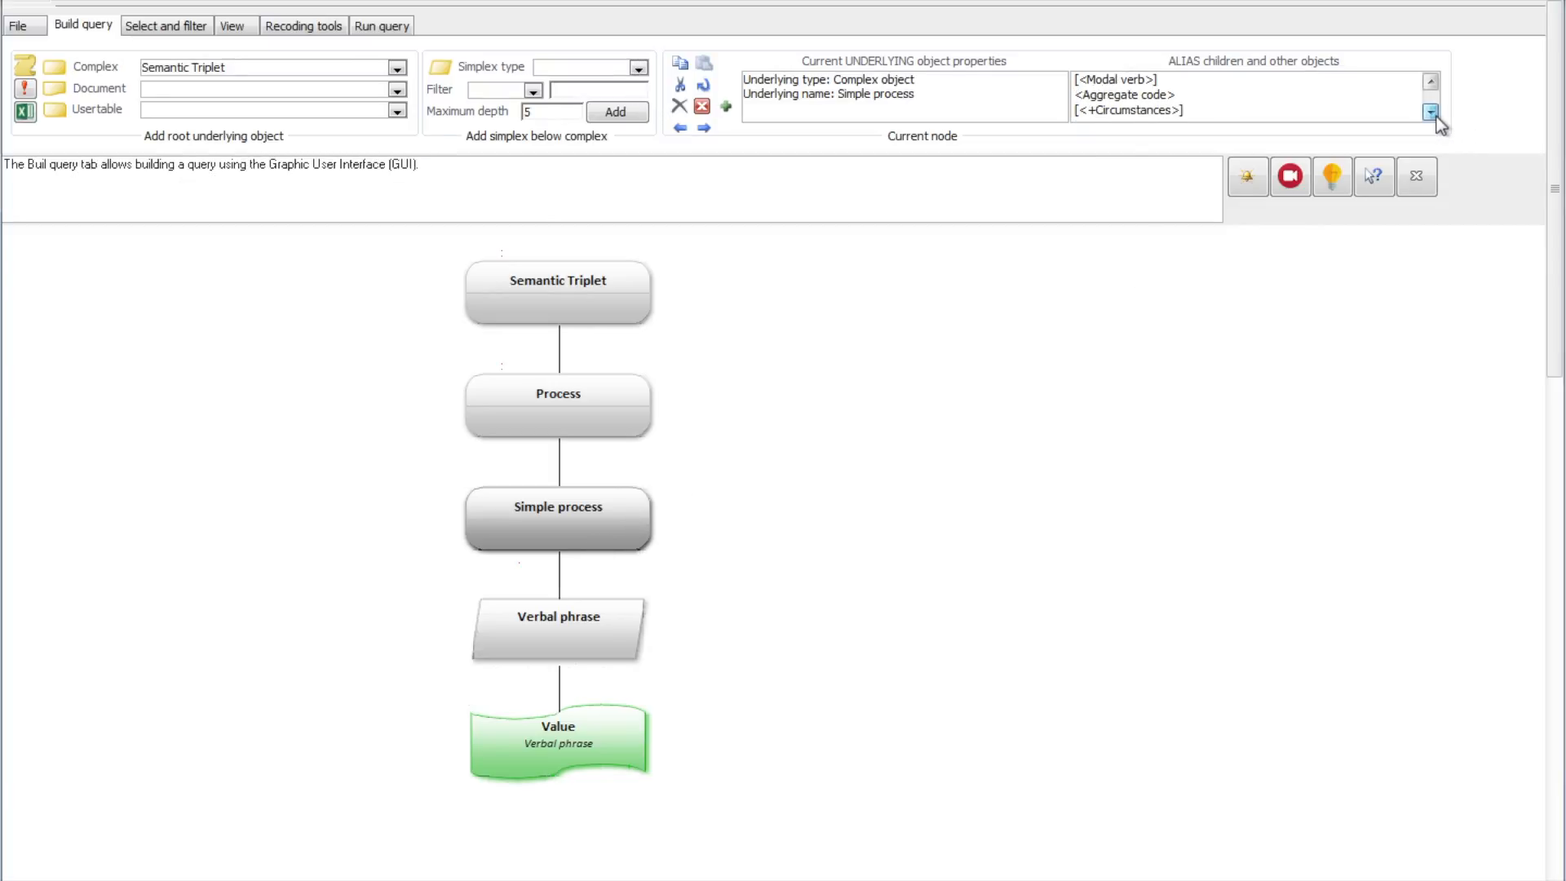
double_click(1158, 111)
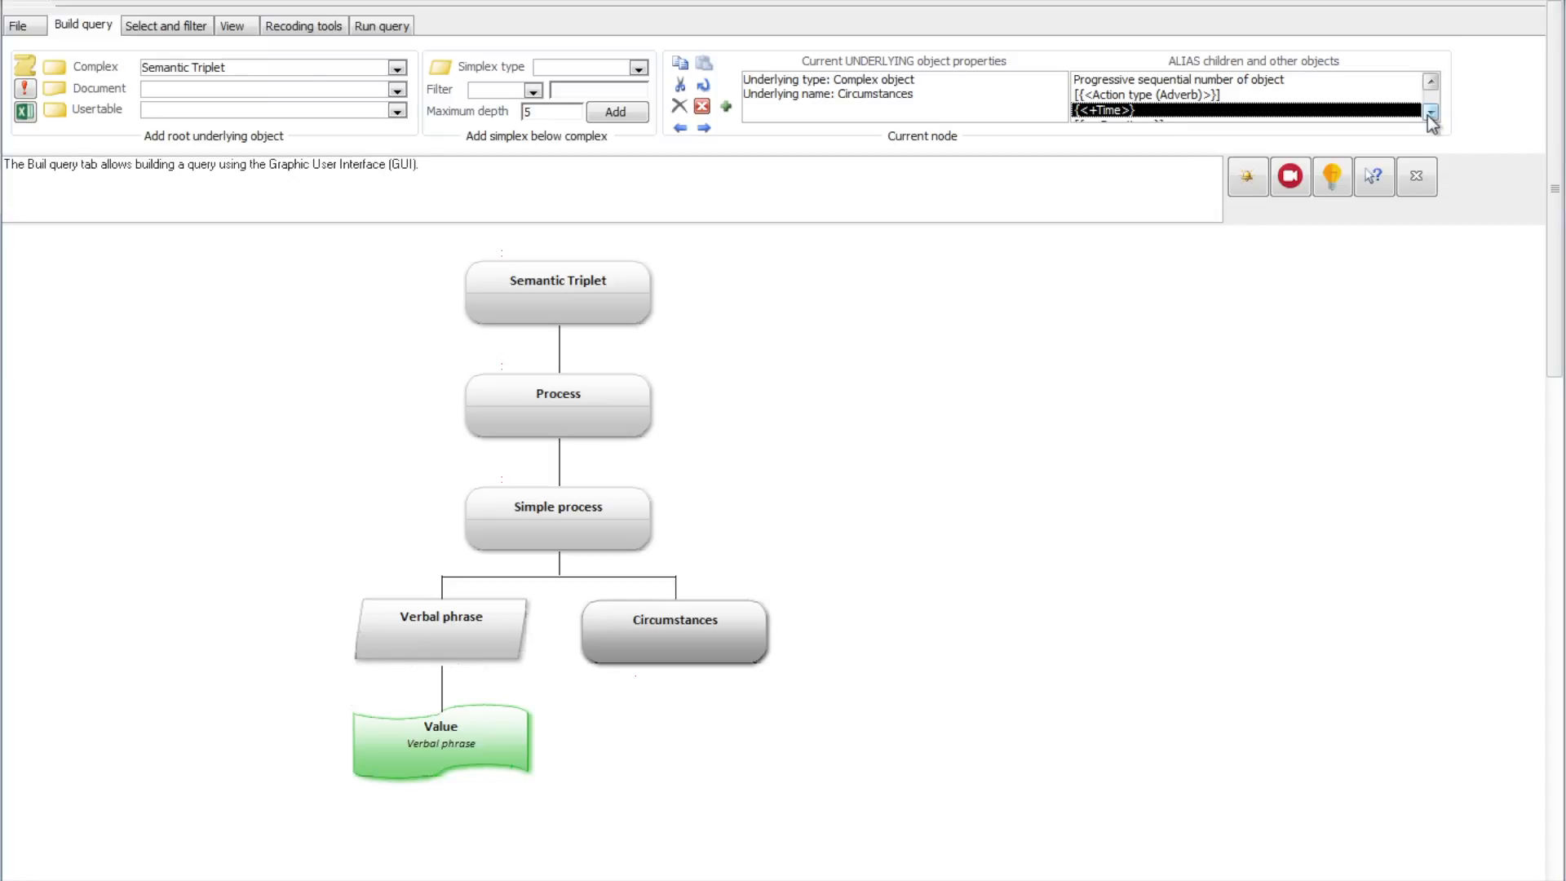
click(1430, 114)
click(1430, 113)
click(1132, 82)
double_click(1134, 95)
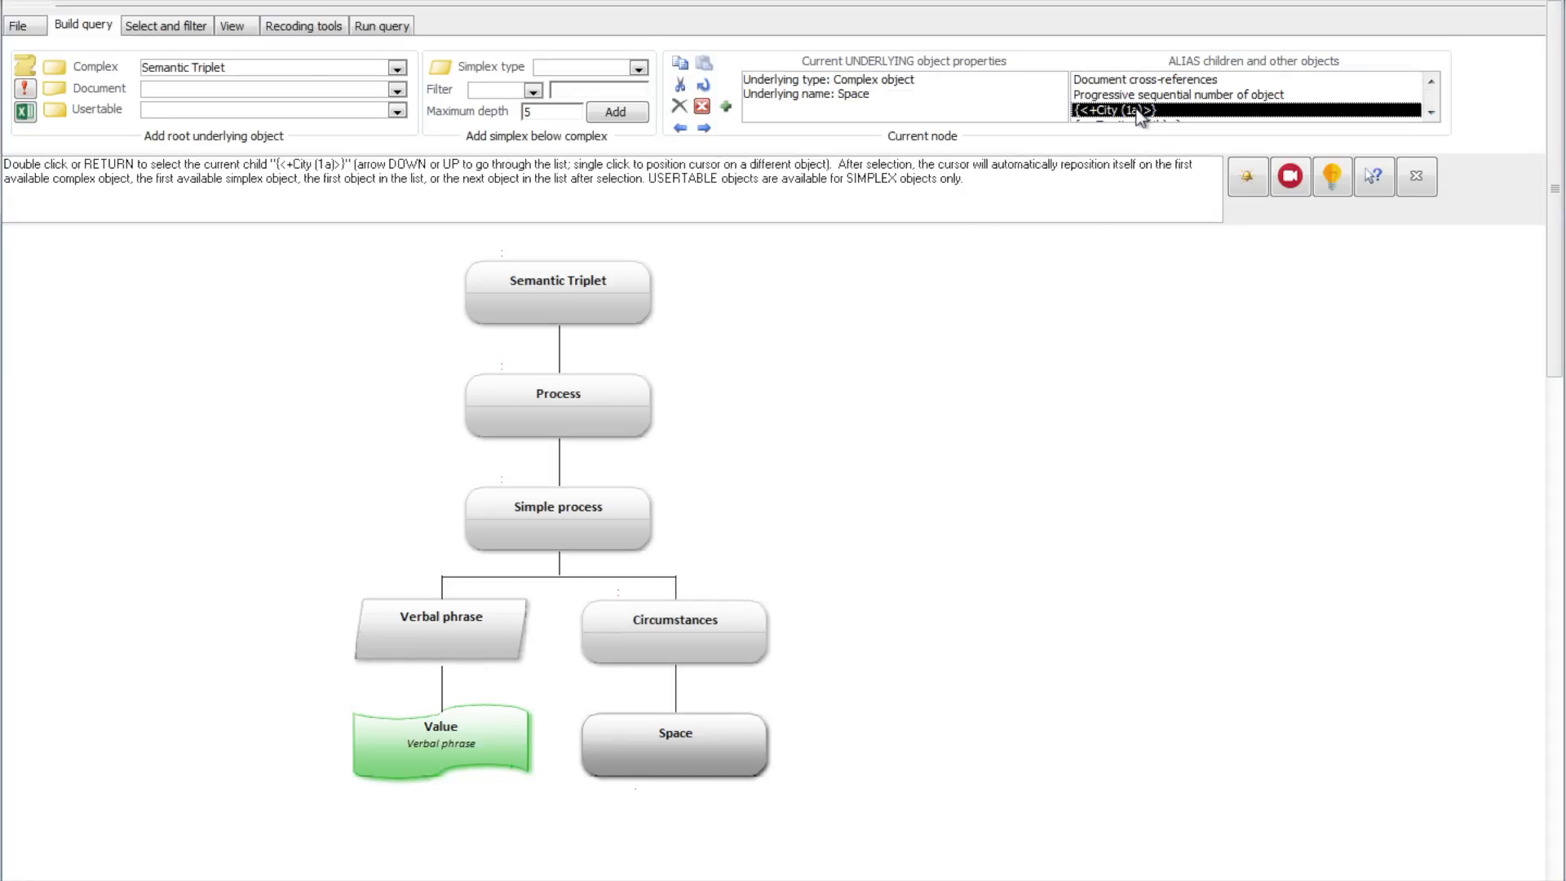
double_click(1140, 112)
double_click(1144, 81)
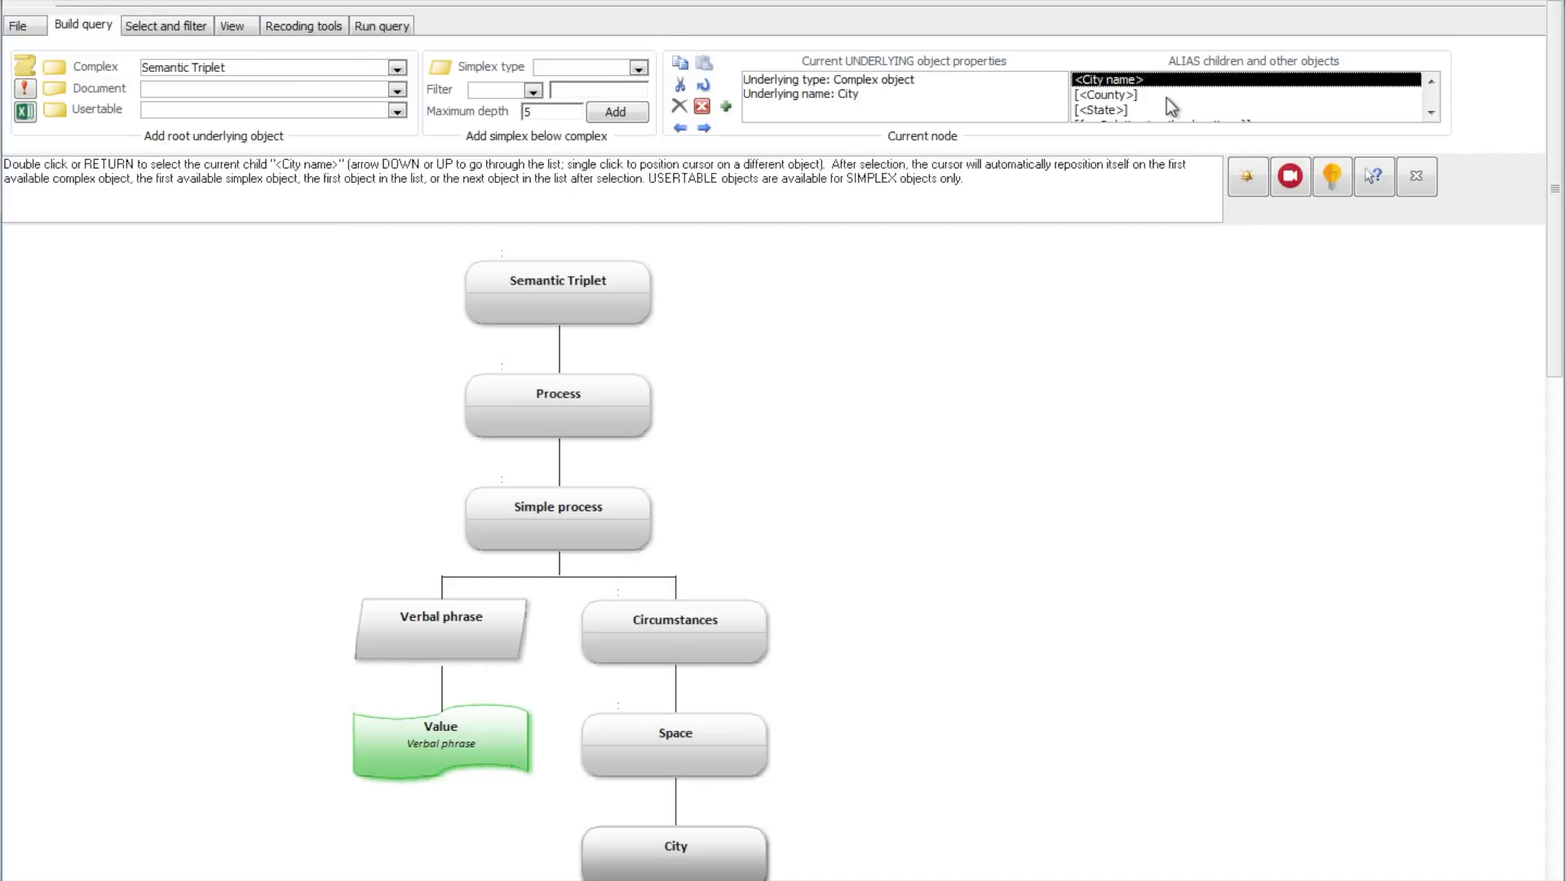
Run the query, sort the results ascending by City name and look through the records
key(F5)
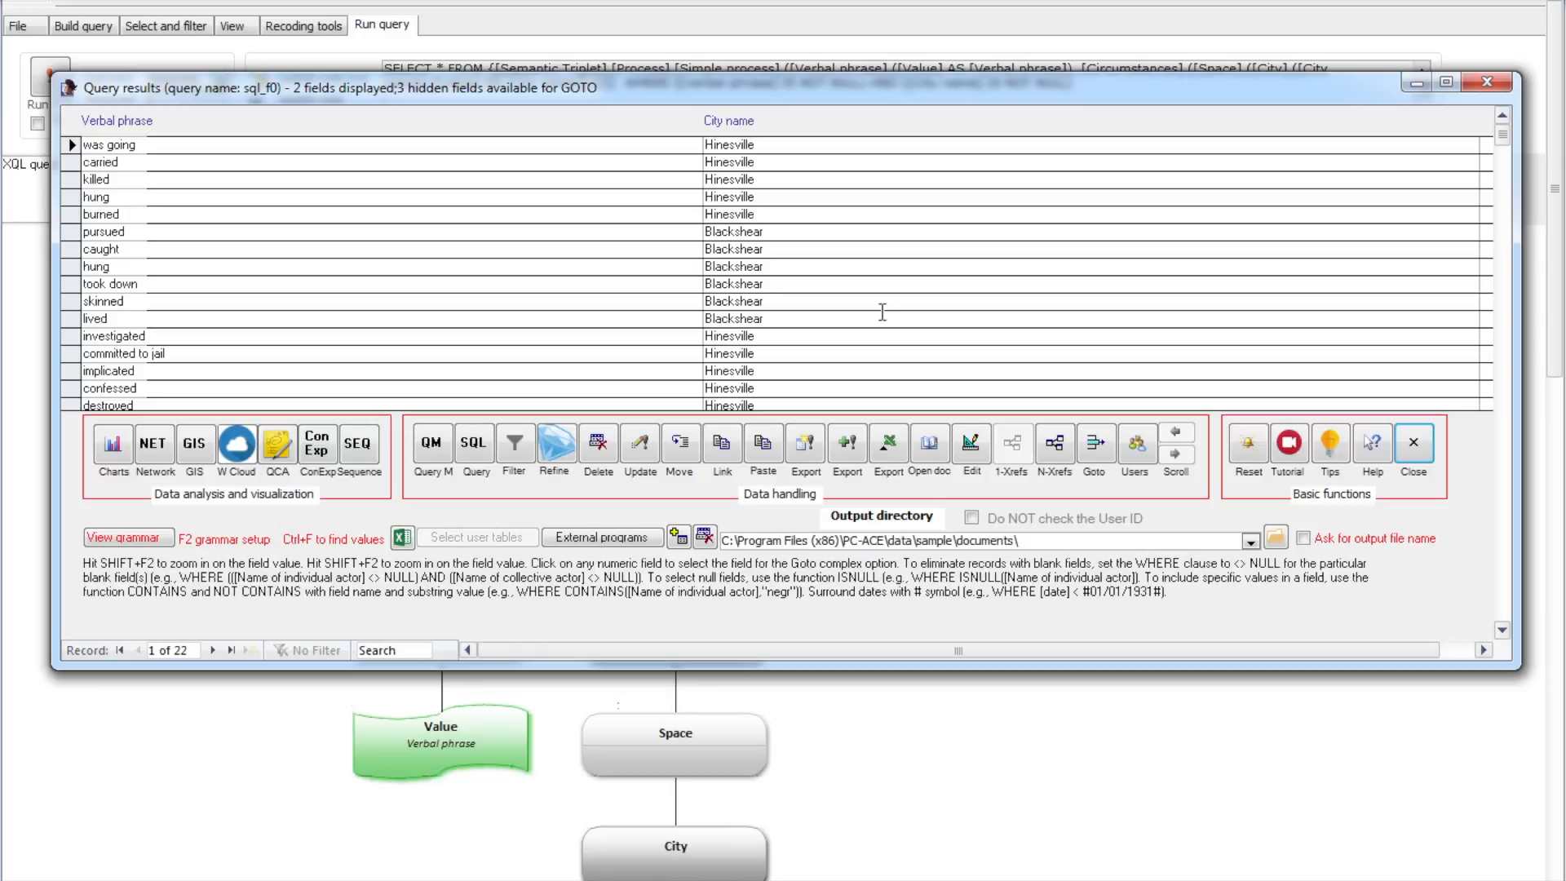
click(743, 121)
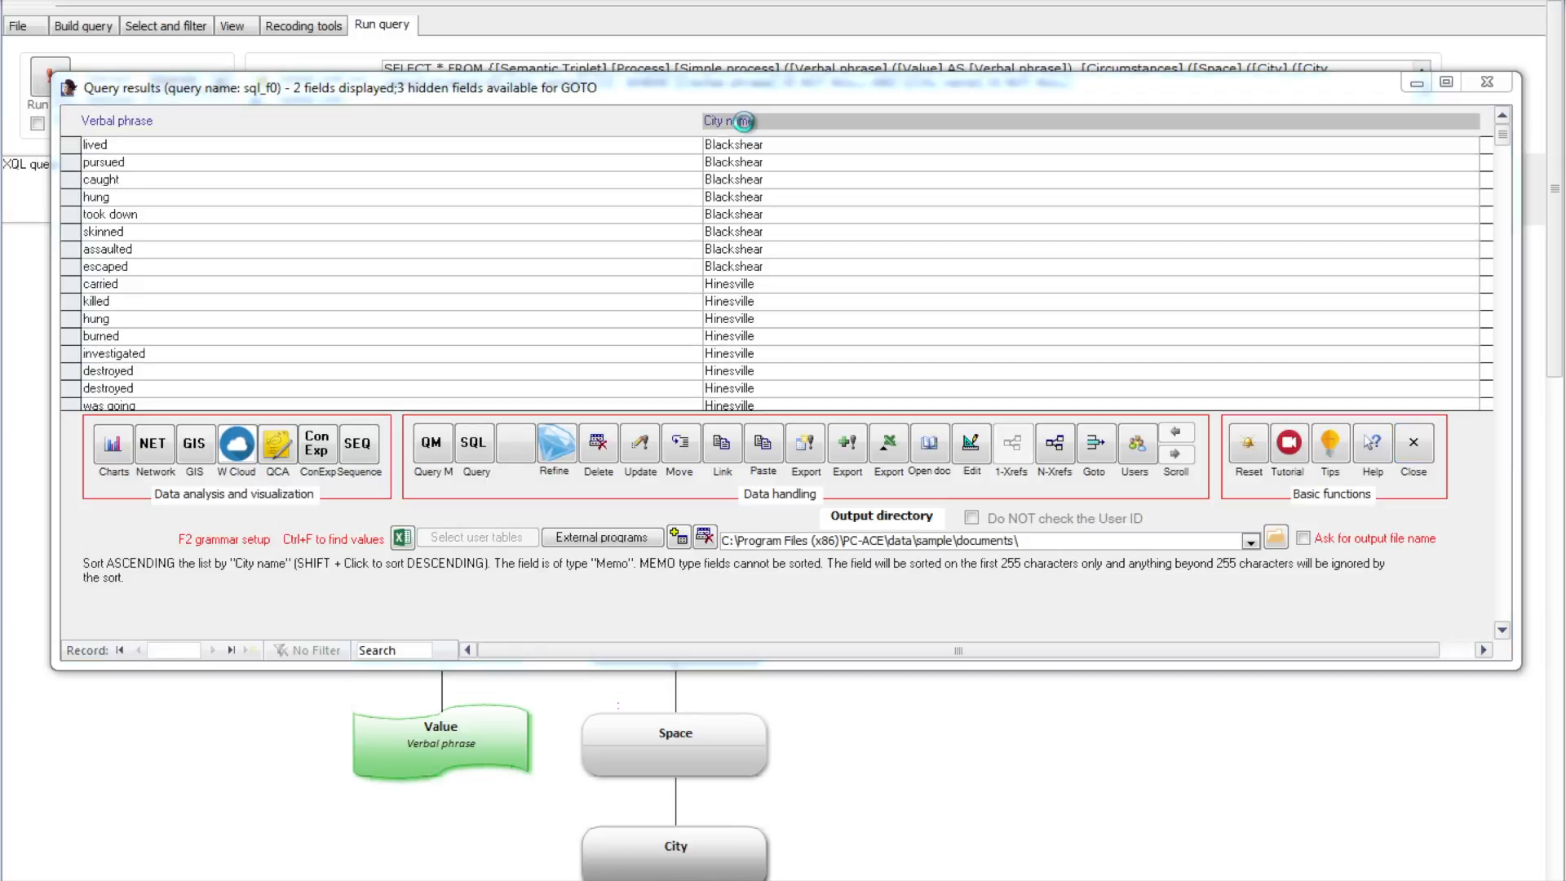
mouse_move(1503, 135)
mouse_down()
mouse_move(1490, 310)
mouse_move(1491, 150)
mouse_up()
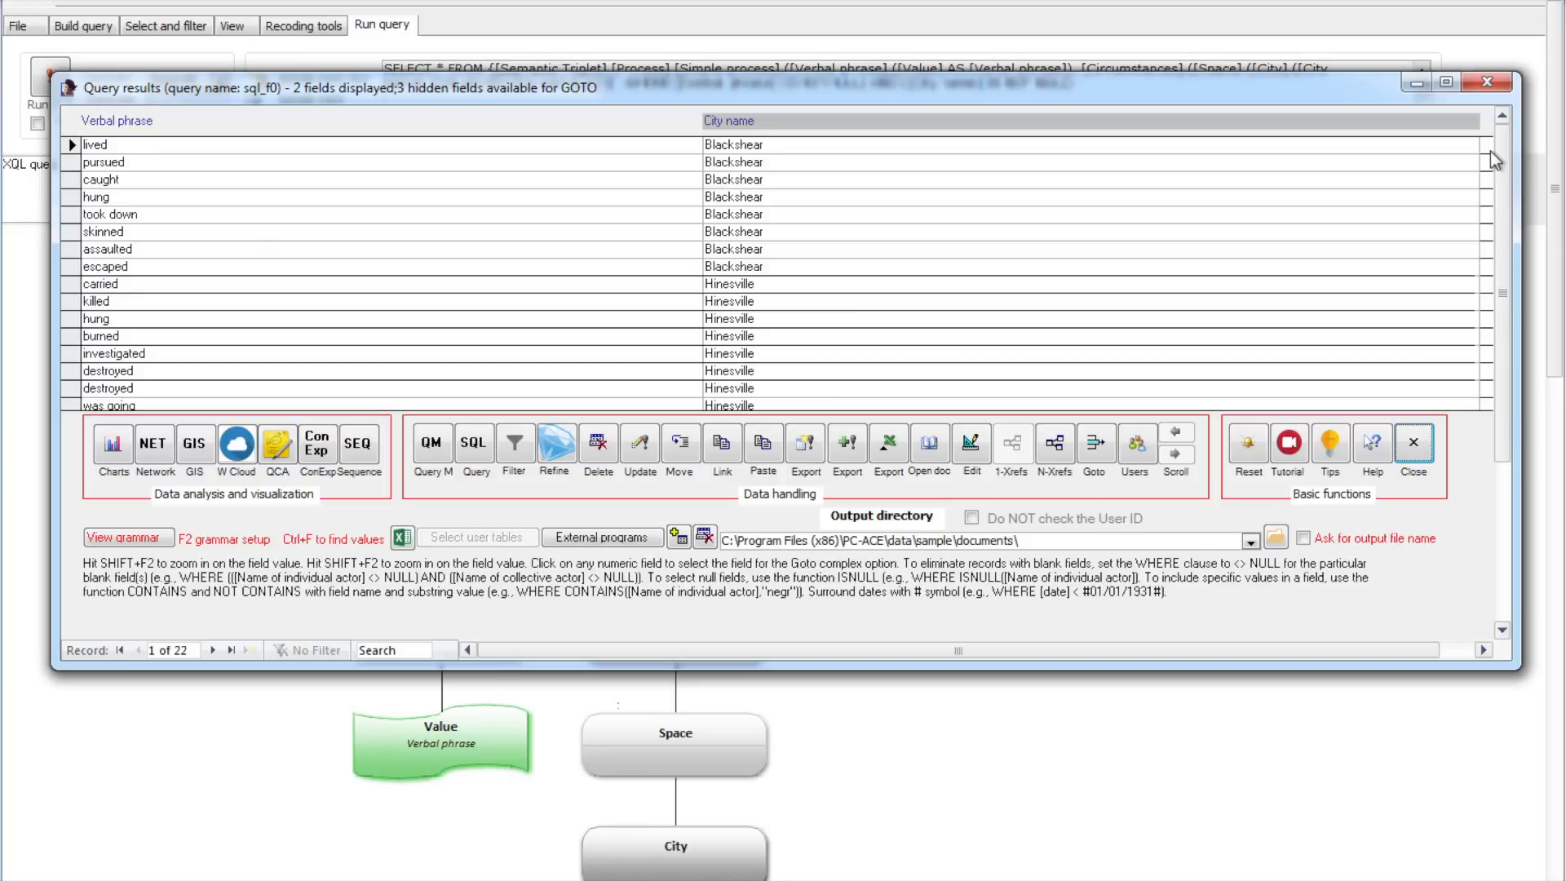
Generate and run an automatic SQL frequency count on City name with no other fields, and close the result windows after viewing
click(477, 447)
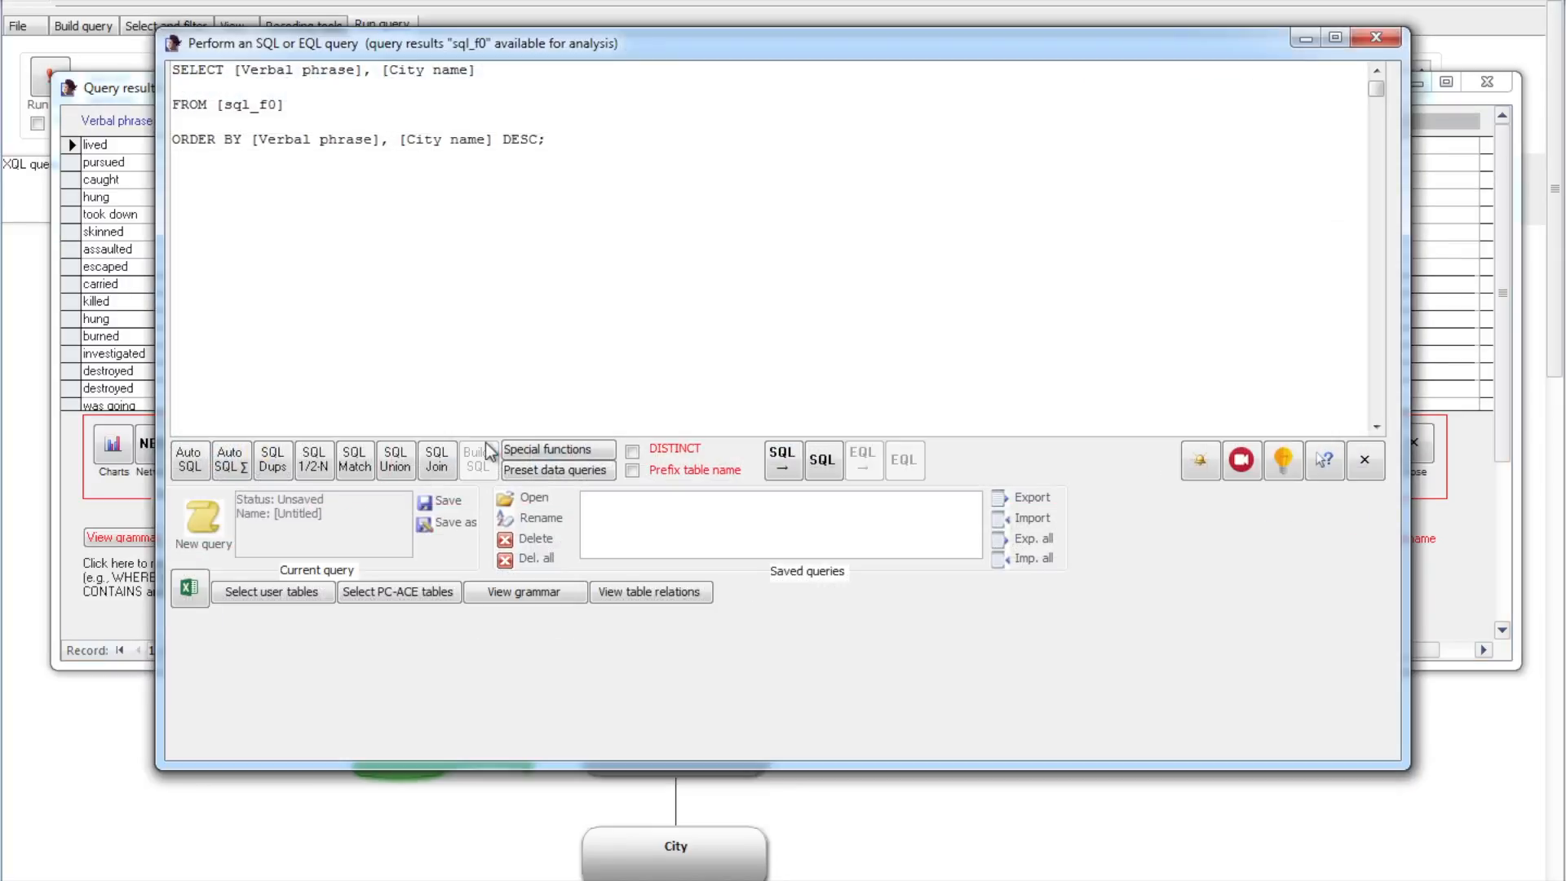
click(231, 461)
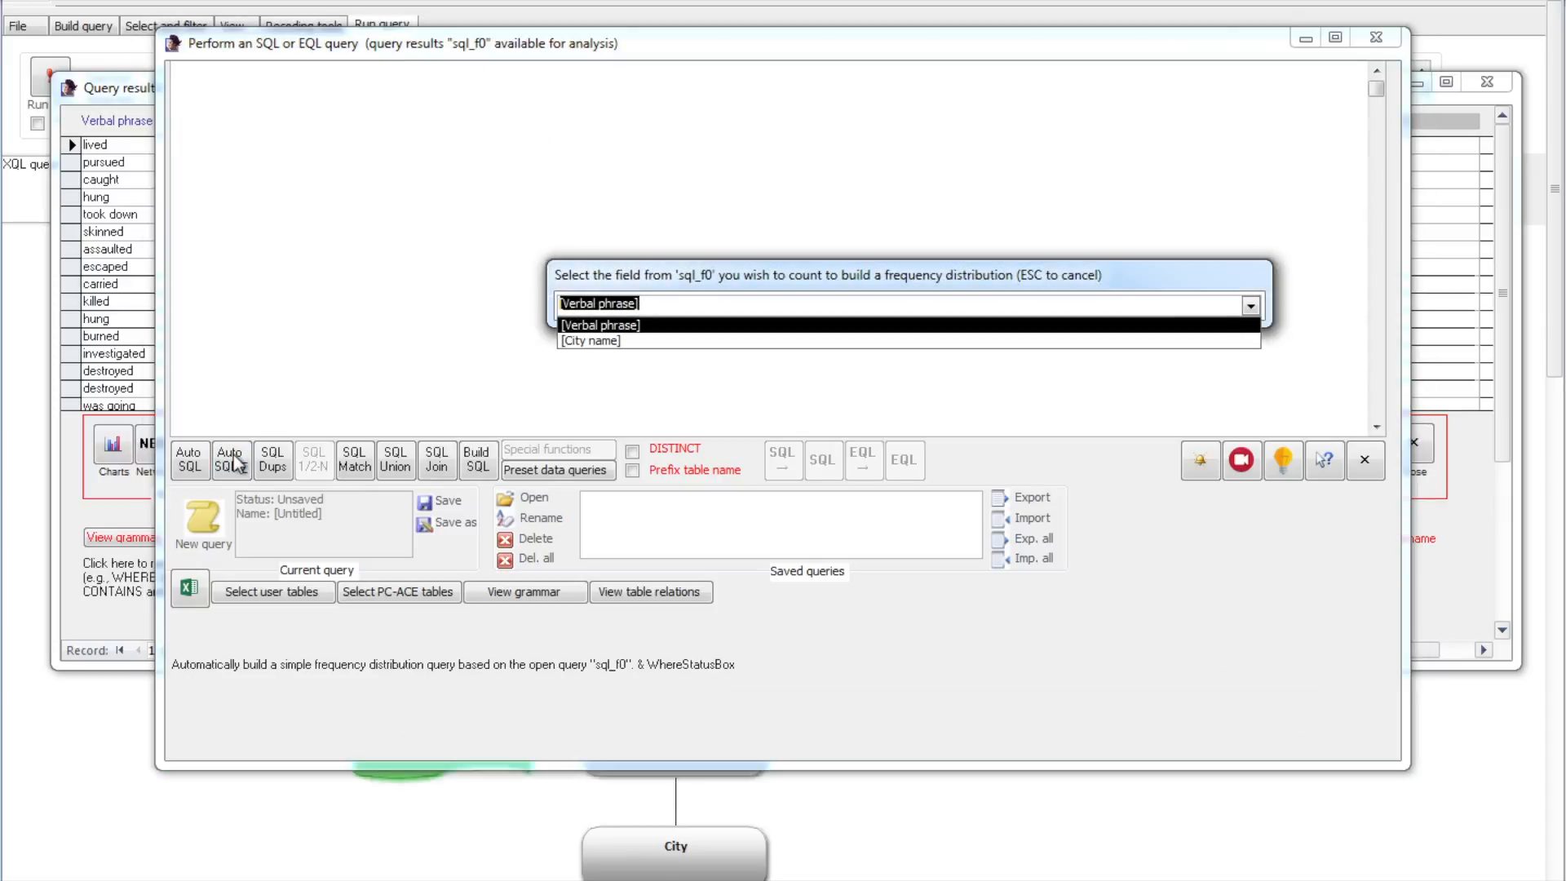
click(586, 341)
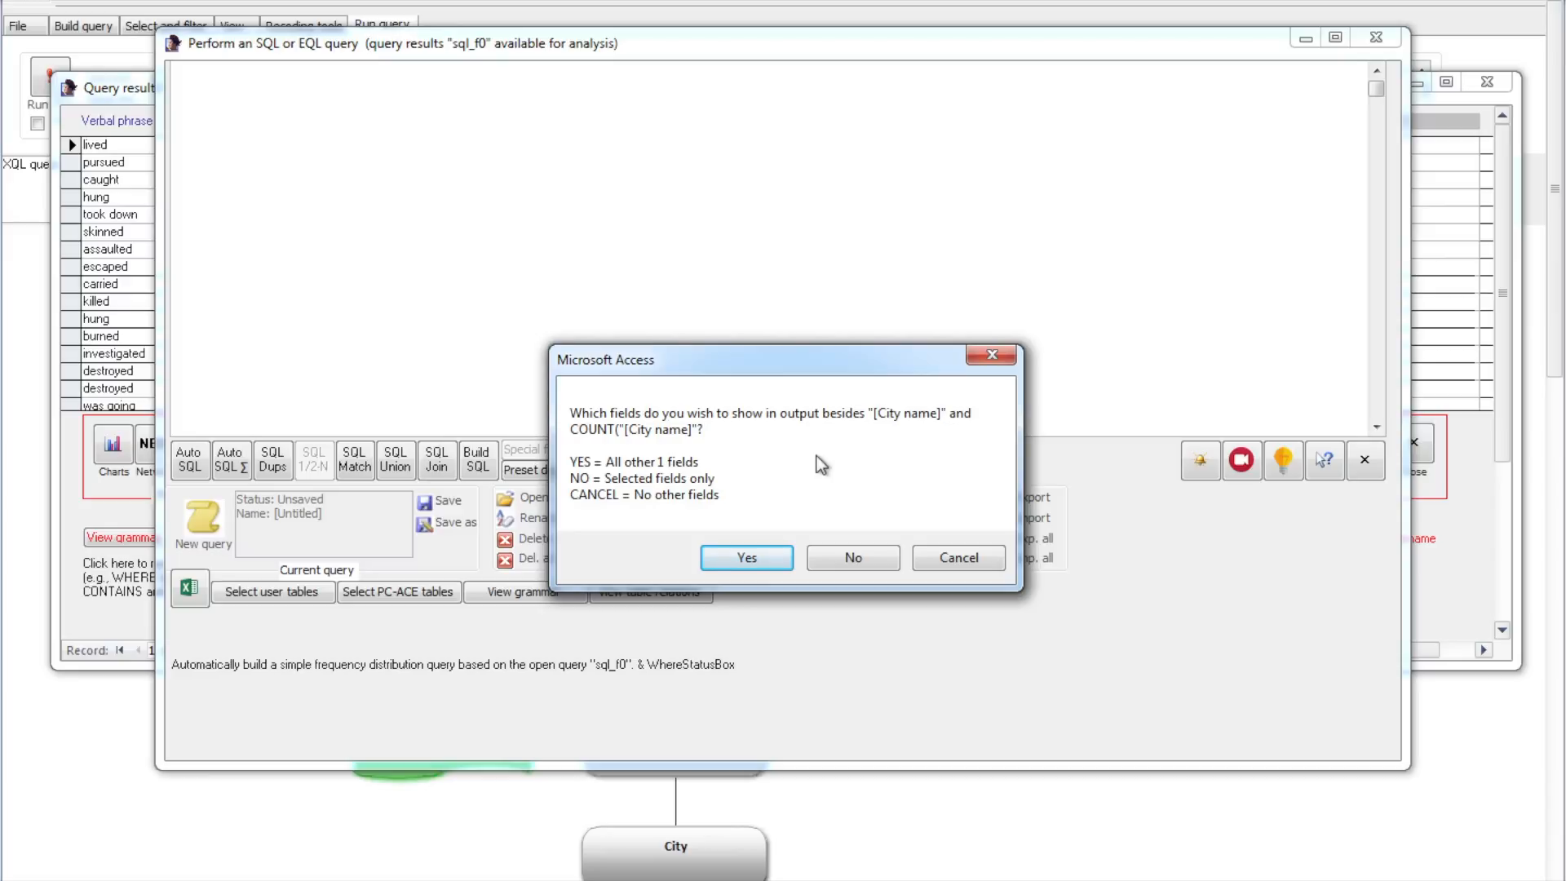
key(Tab)
key(Tab)
click(956, 558)
click(823, 461)
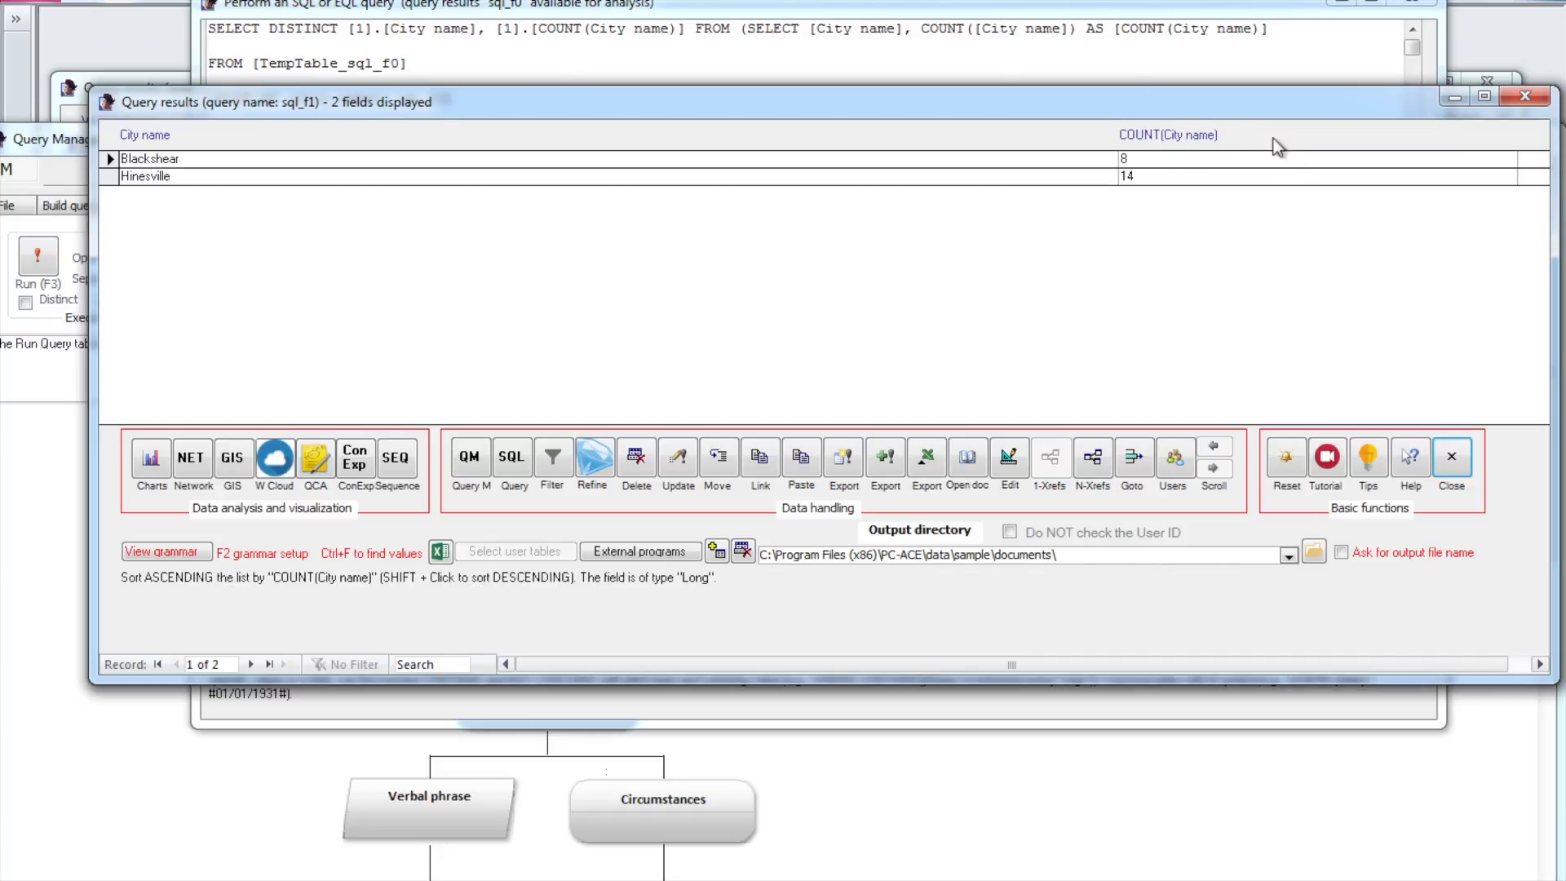
click(1437, 447)
click(1437, 447)
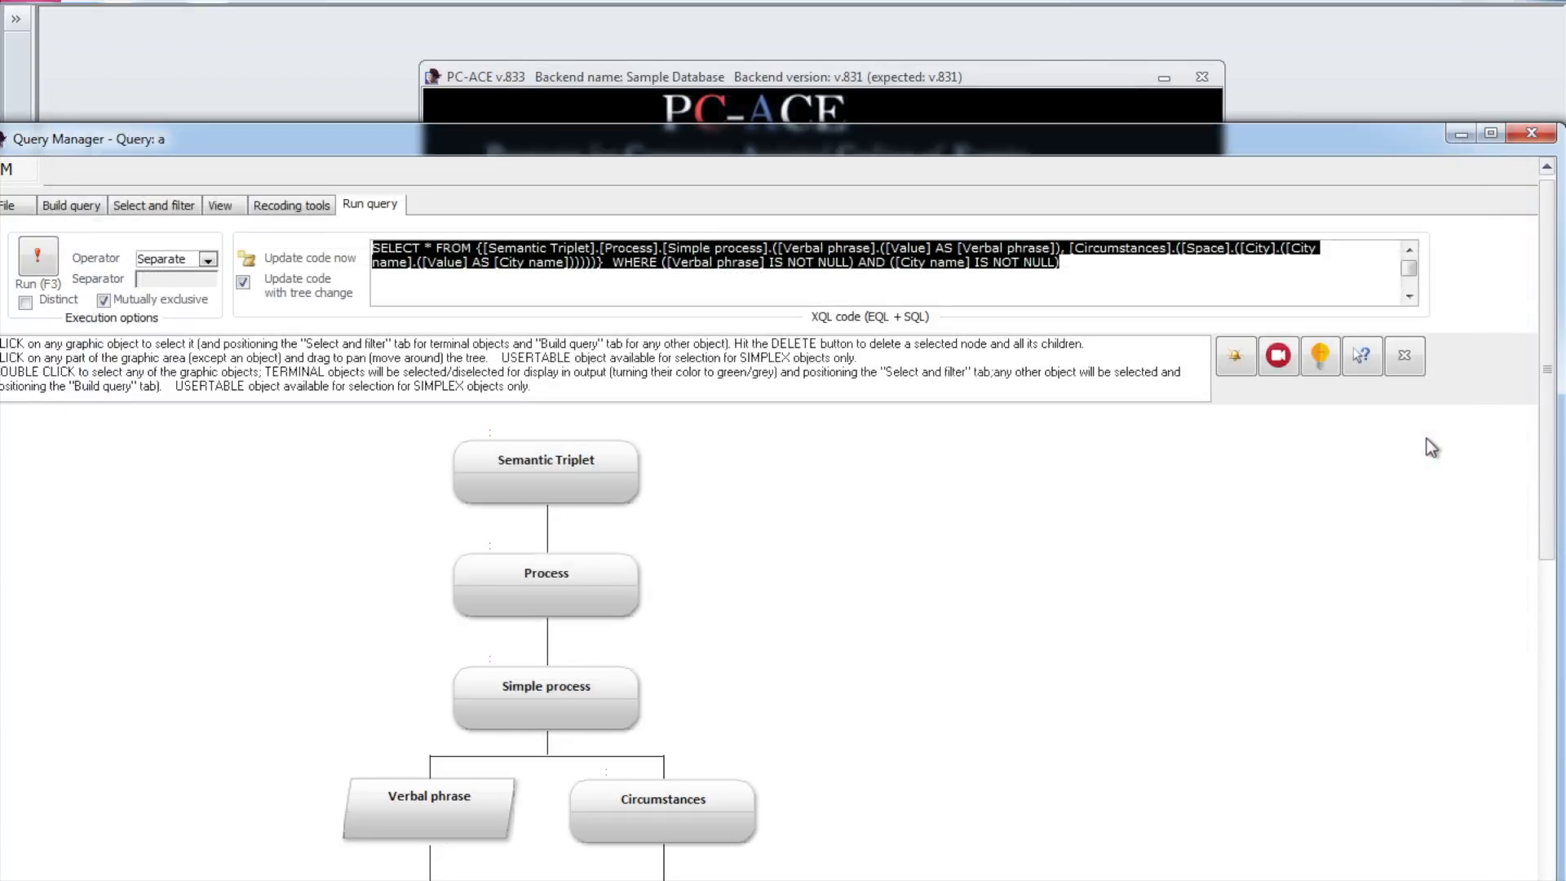
Join the usertable "Waypoints and population" to the City name simplex in the query tree
drag(1075, 143, 1110, 50)
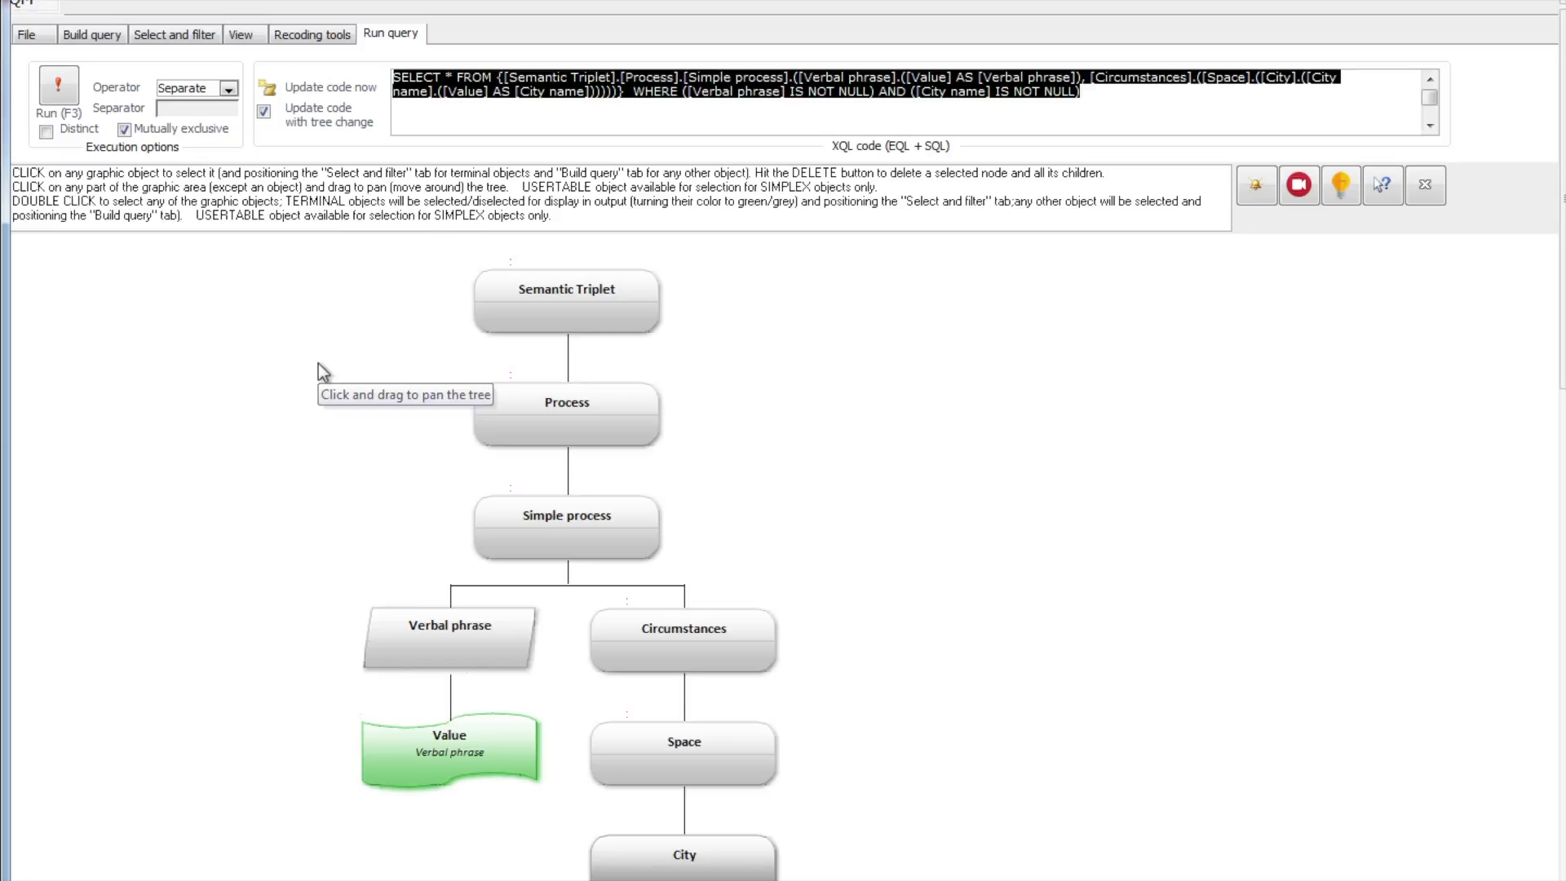
drag(279, 503, 301, 287)
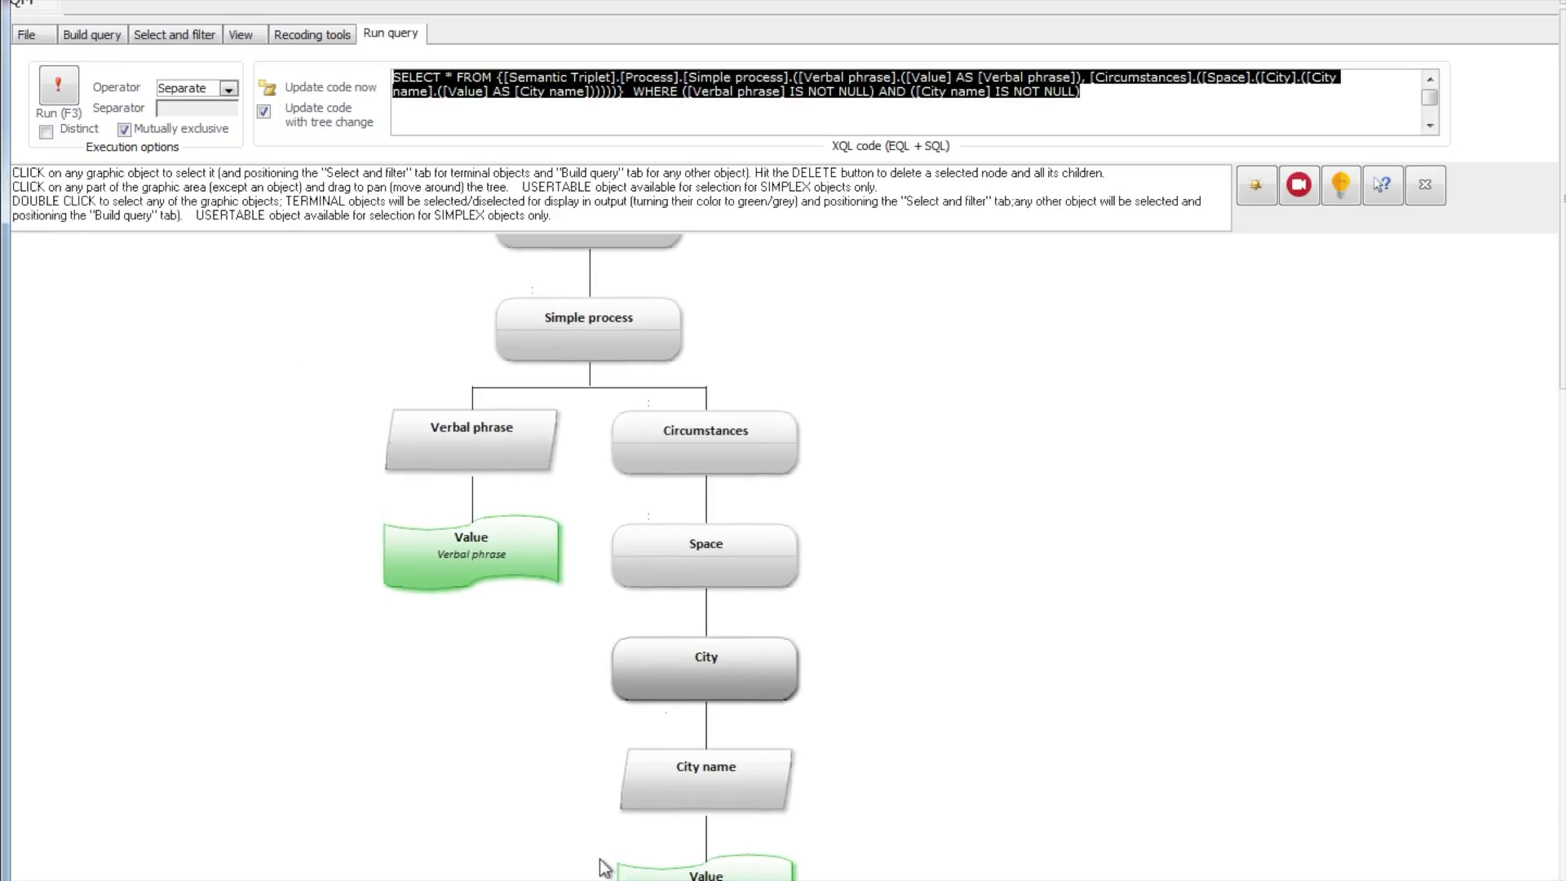
click(712, 791)
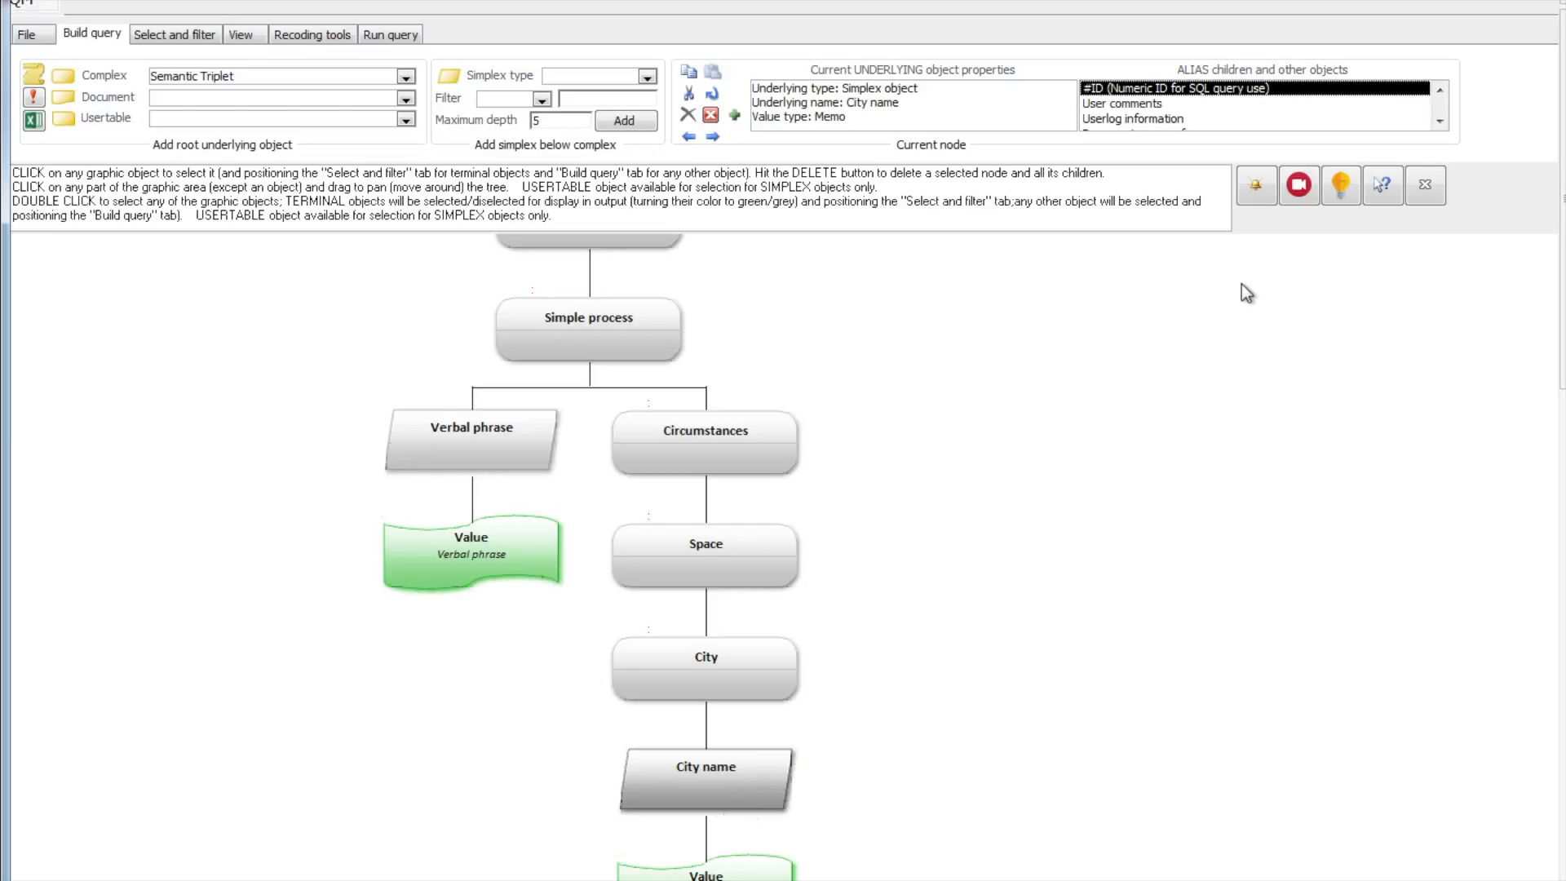
click(1440, 121)
click(1441, 120)
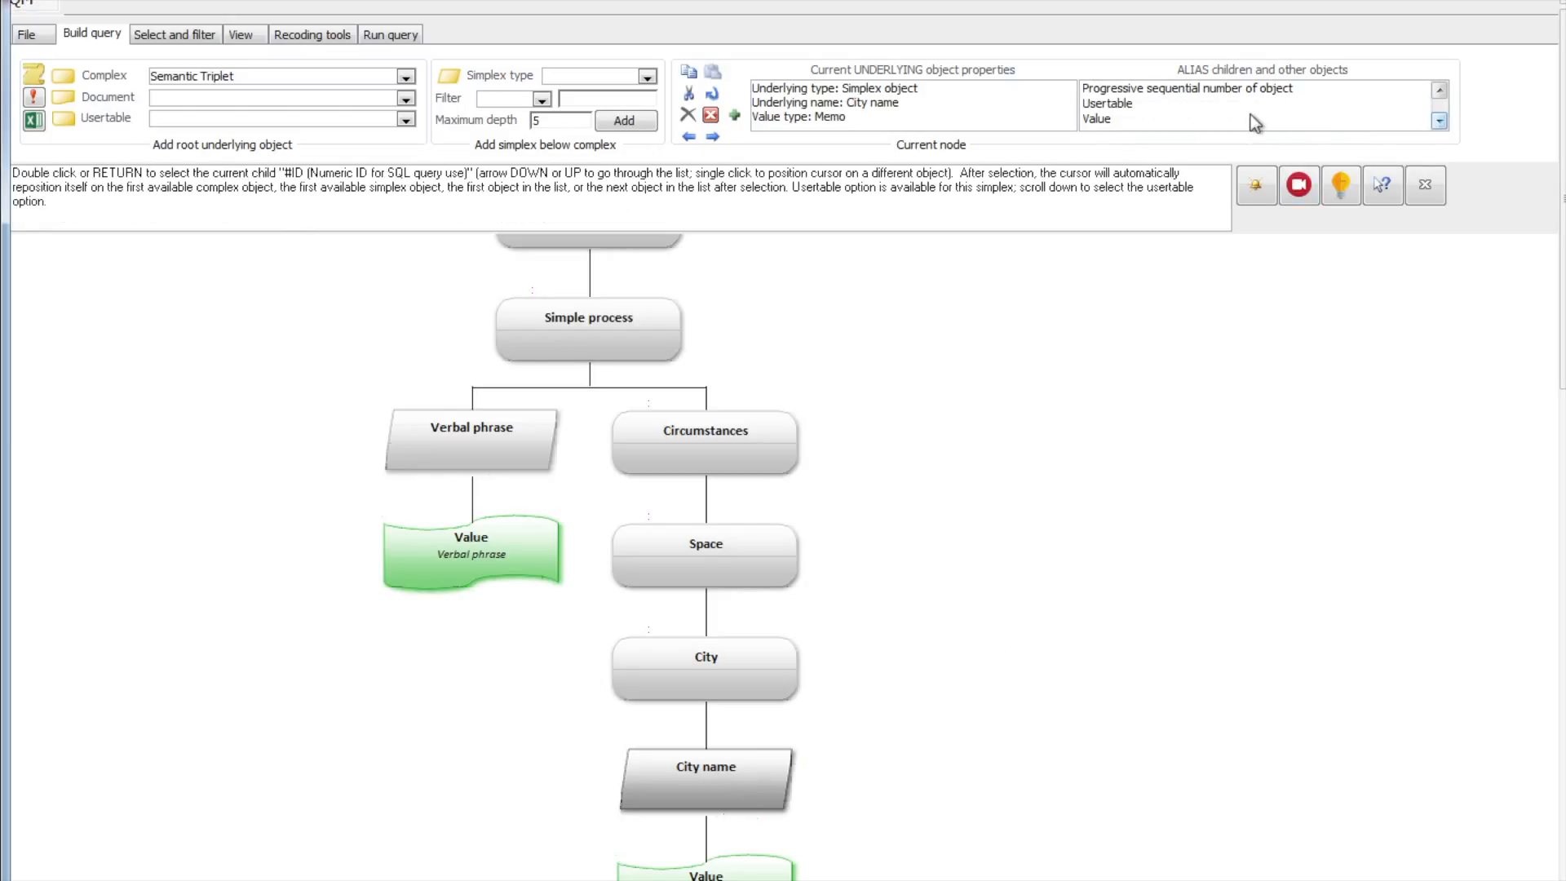
double_click(1137, 107)
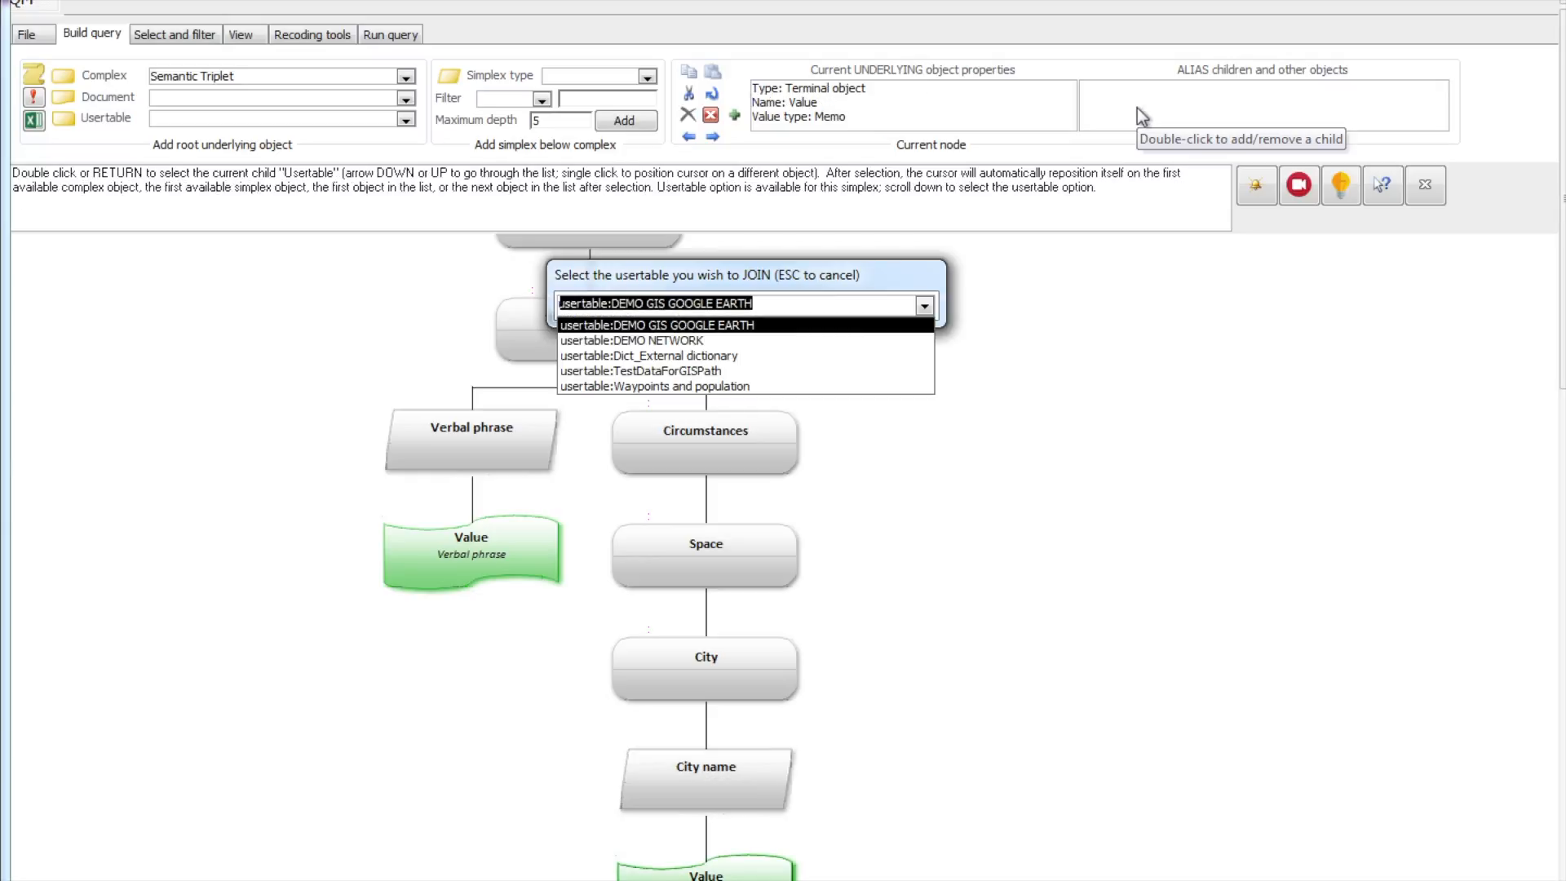
click(757, 387)
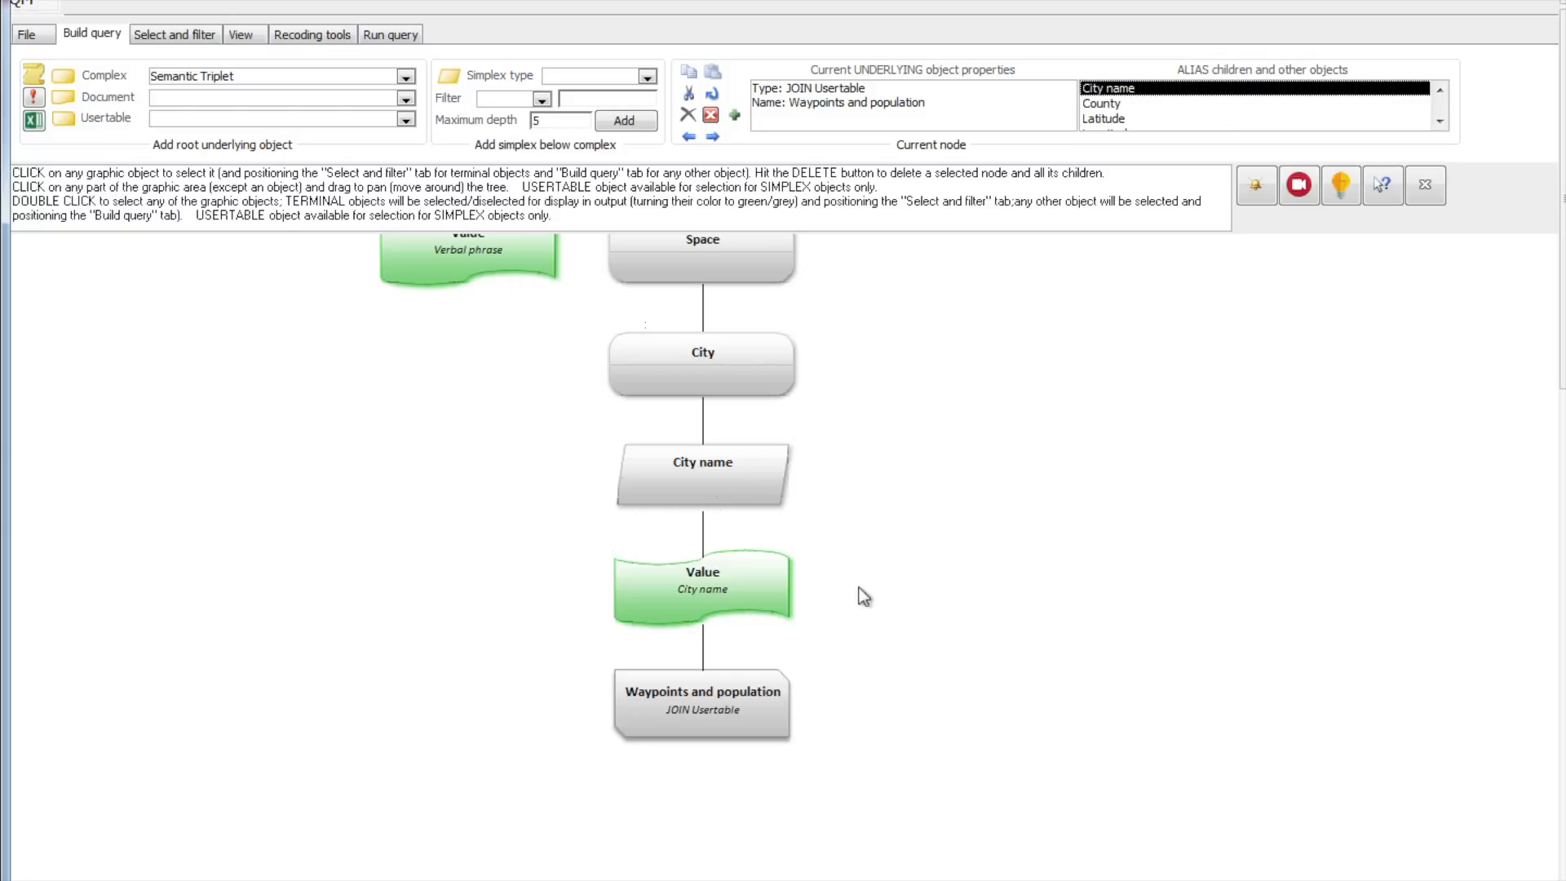
Add the usertable's City name as the join field below Waypoints and population, then run the query and close its results after viewing
click(683, 702)
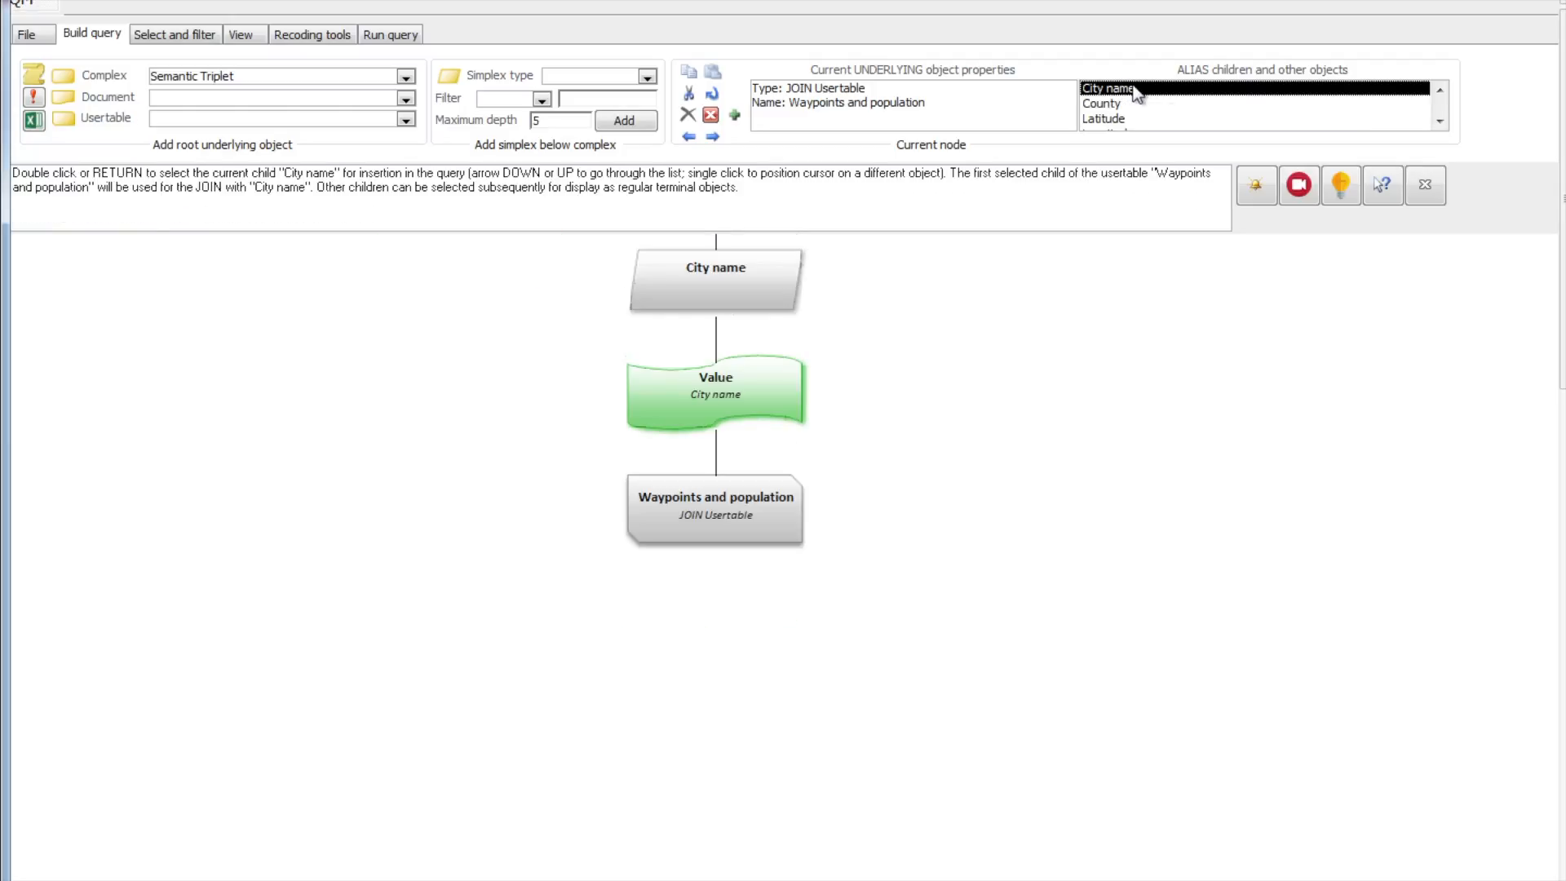
double_click(1137, 88)
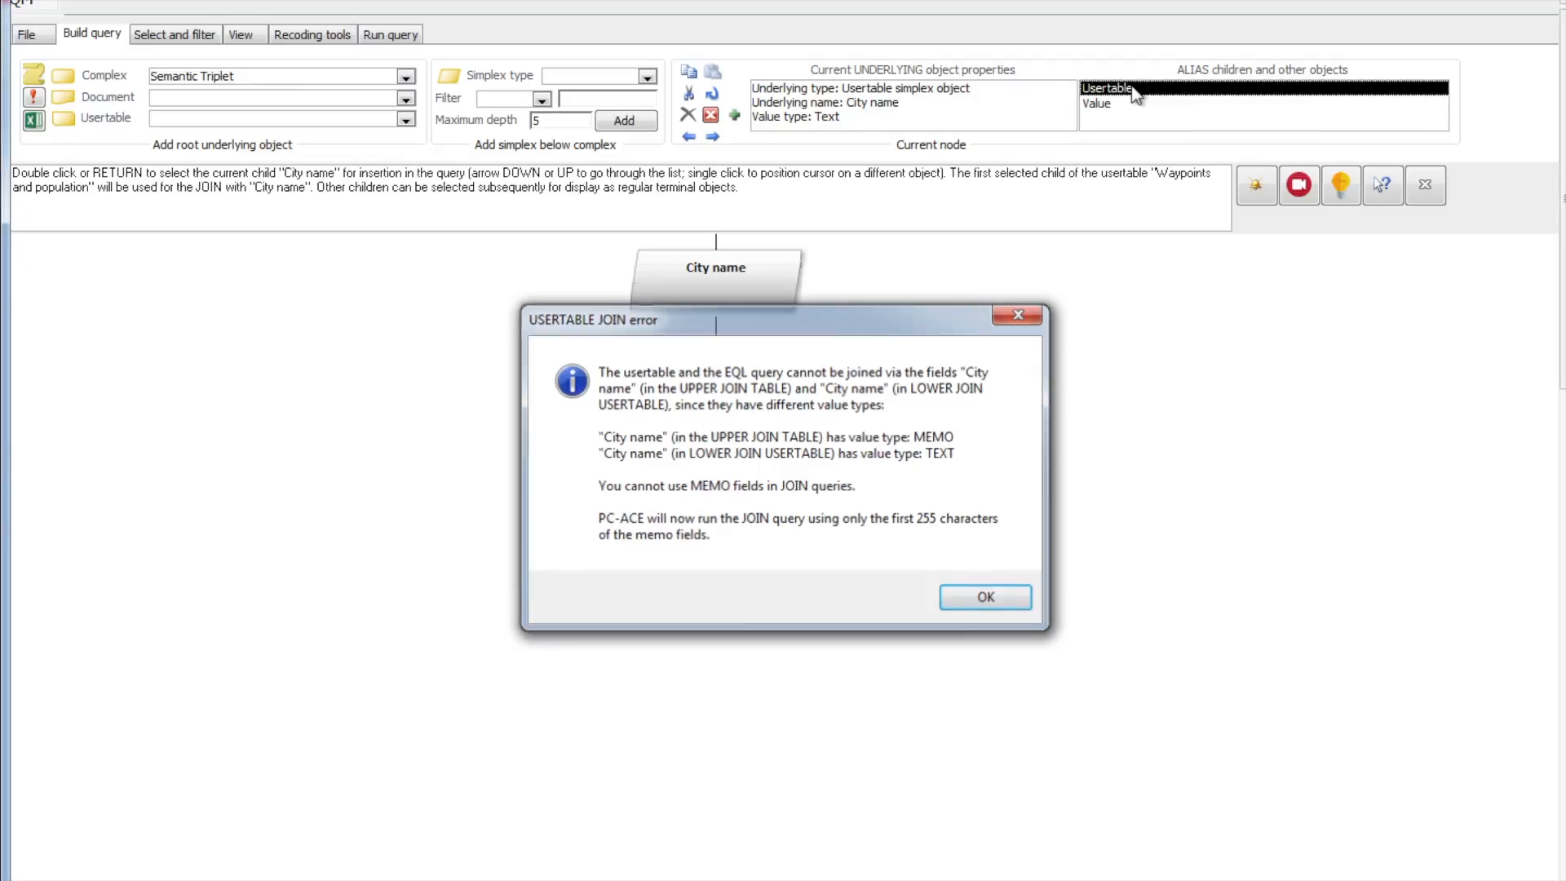
key(Return)
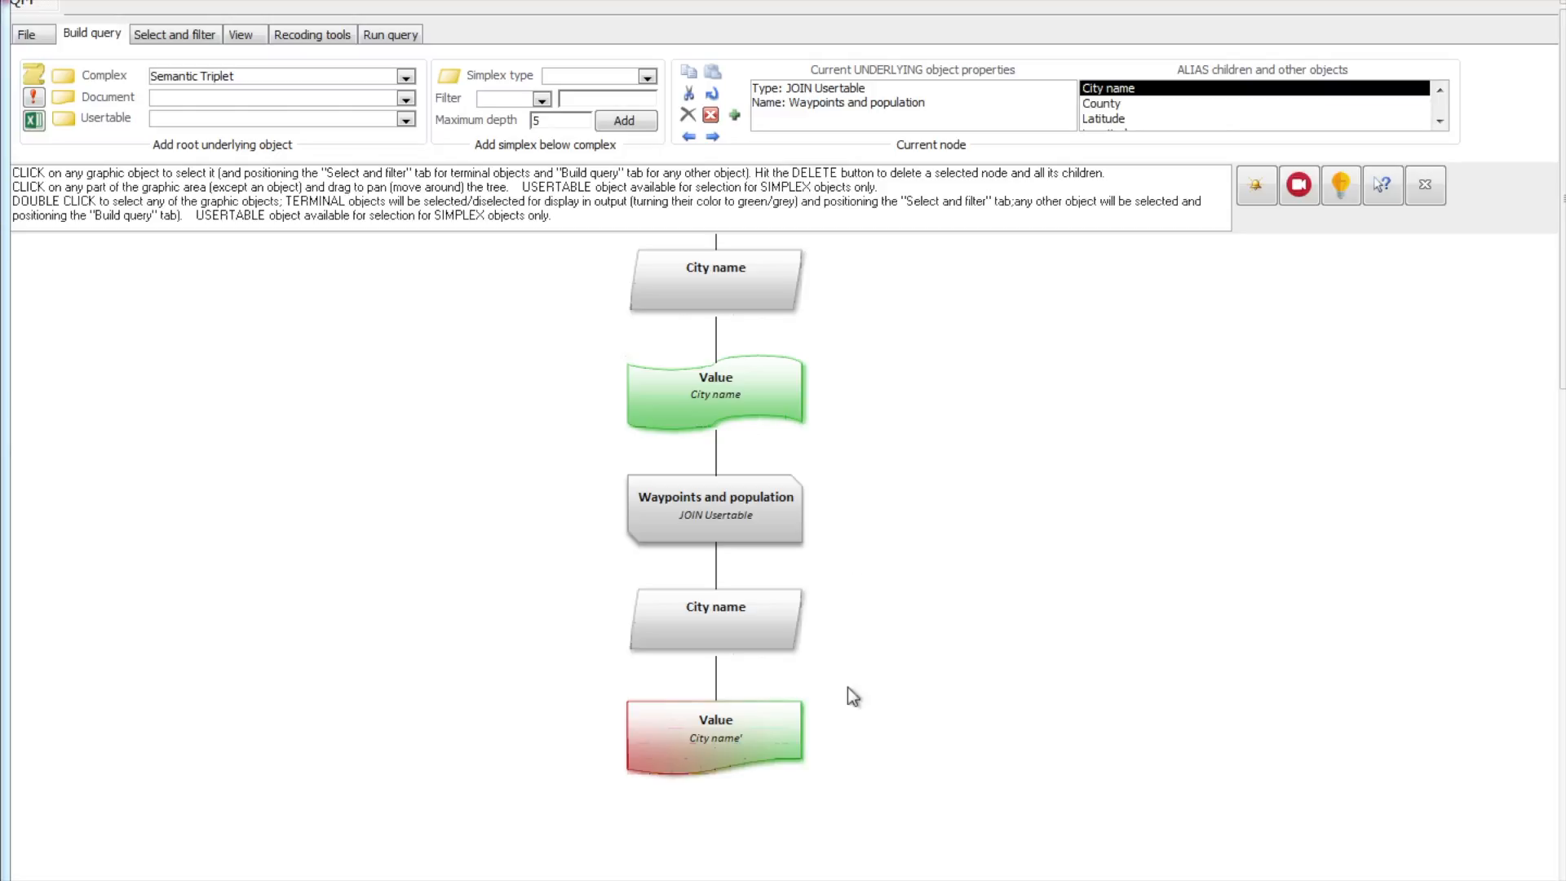
click(682, 742)
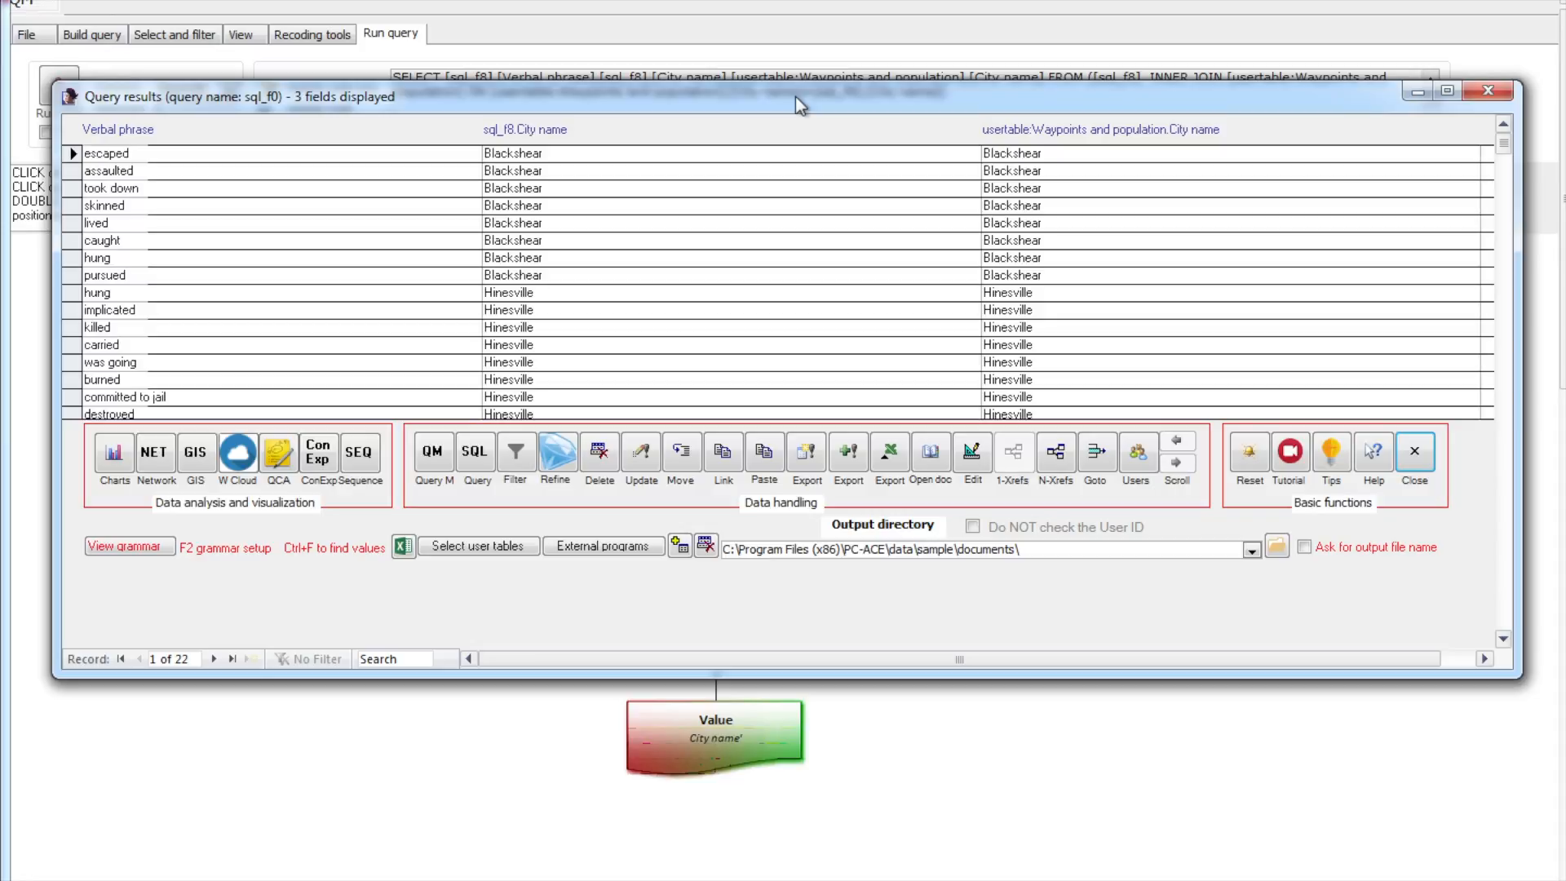
click(1415, 452)
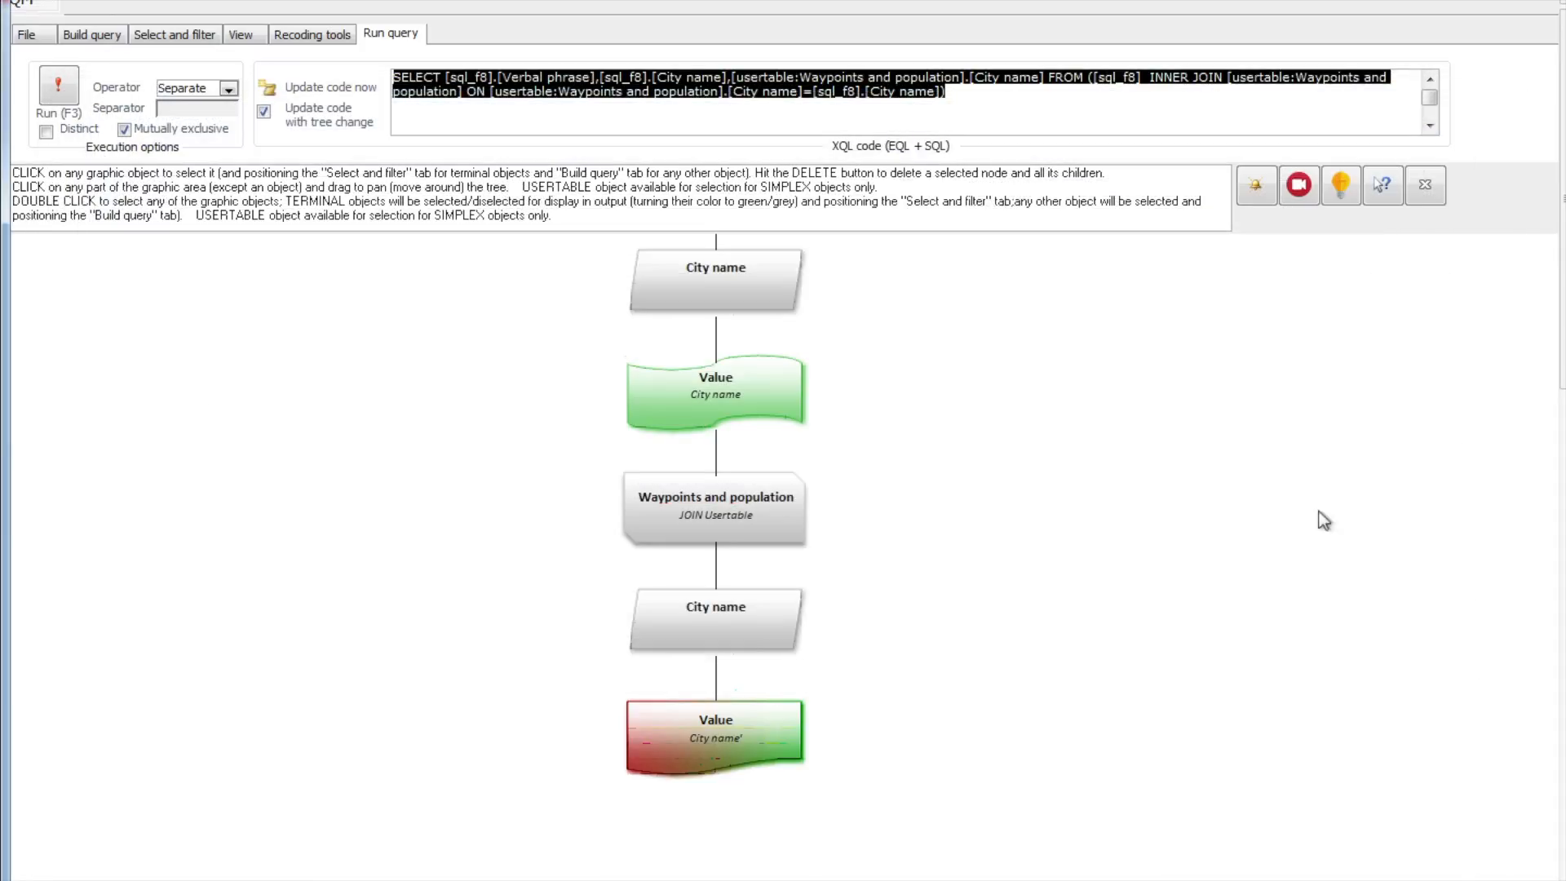
Add Latitude and Longitude from the Waypoints and population usertable to the query tree and run the query to view the joined records
click(736, 520)
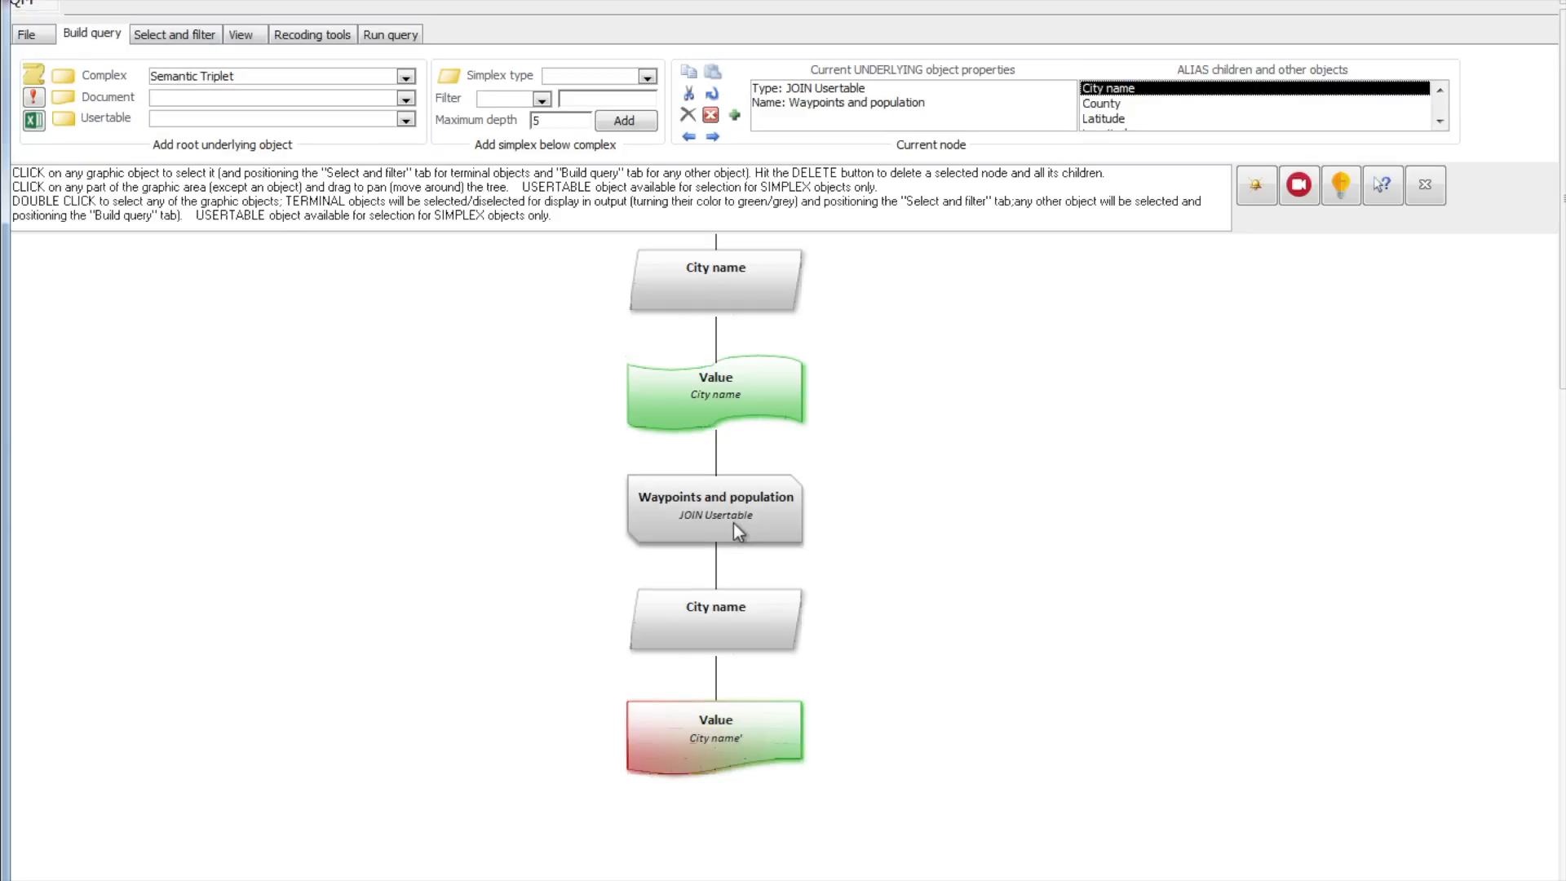
click(1440, 122)
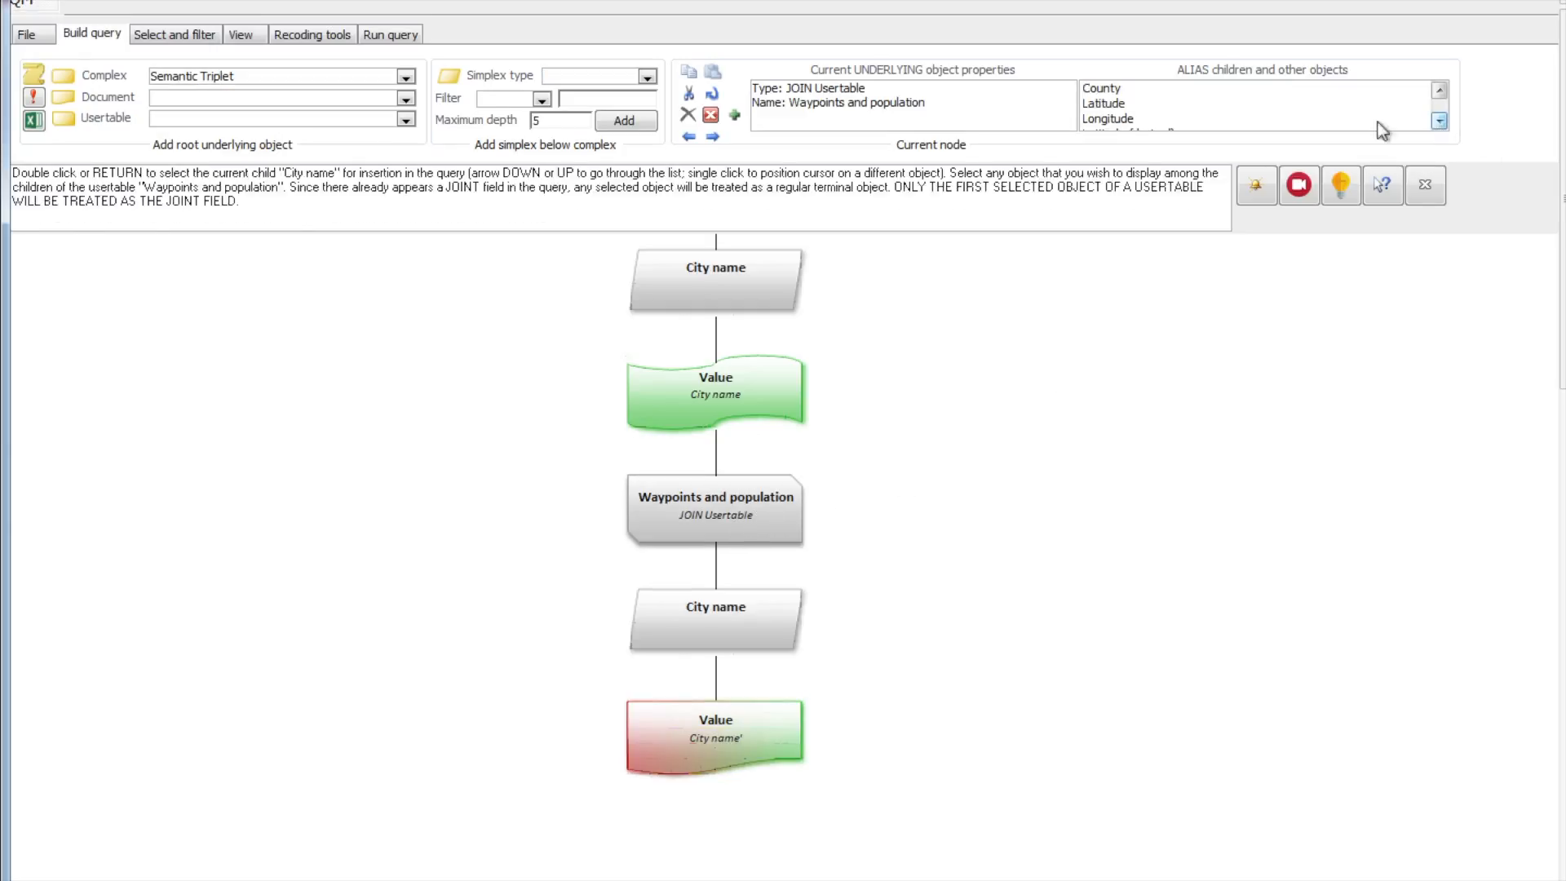
double_click(1108, 104)
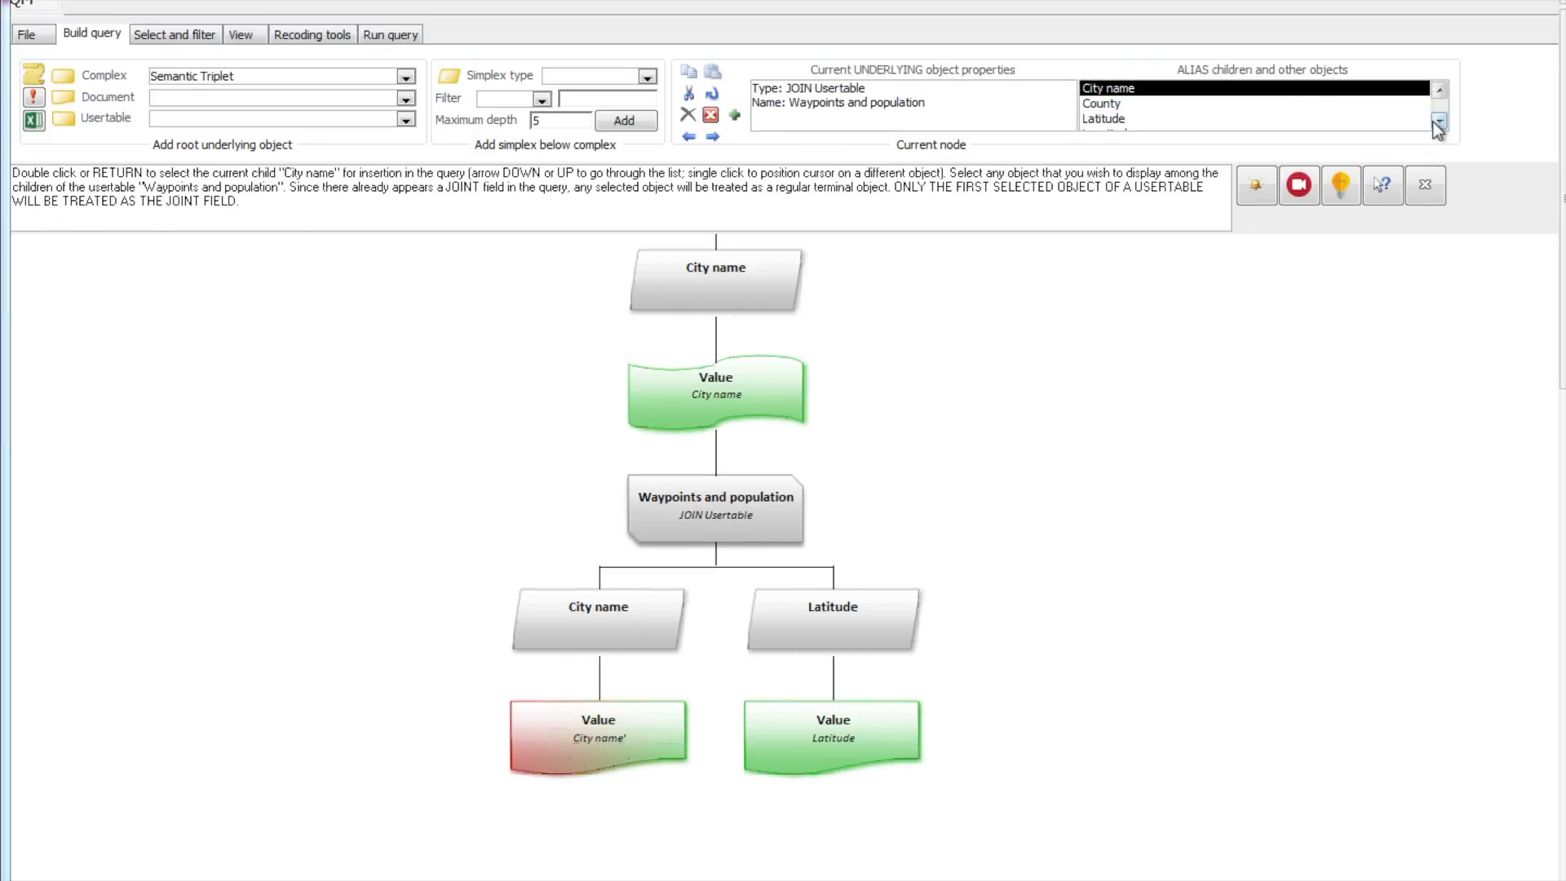
click(1440, 122)
double_click(1108, 119)
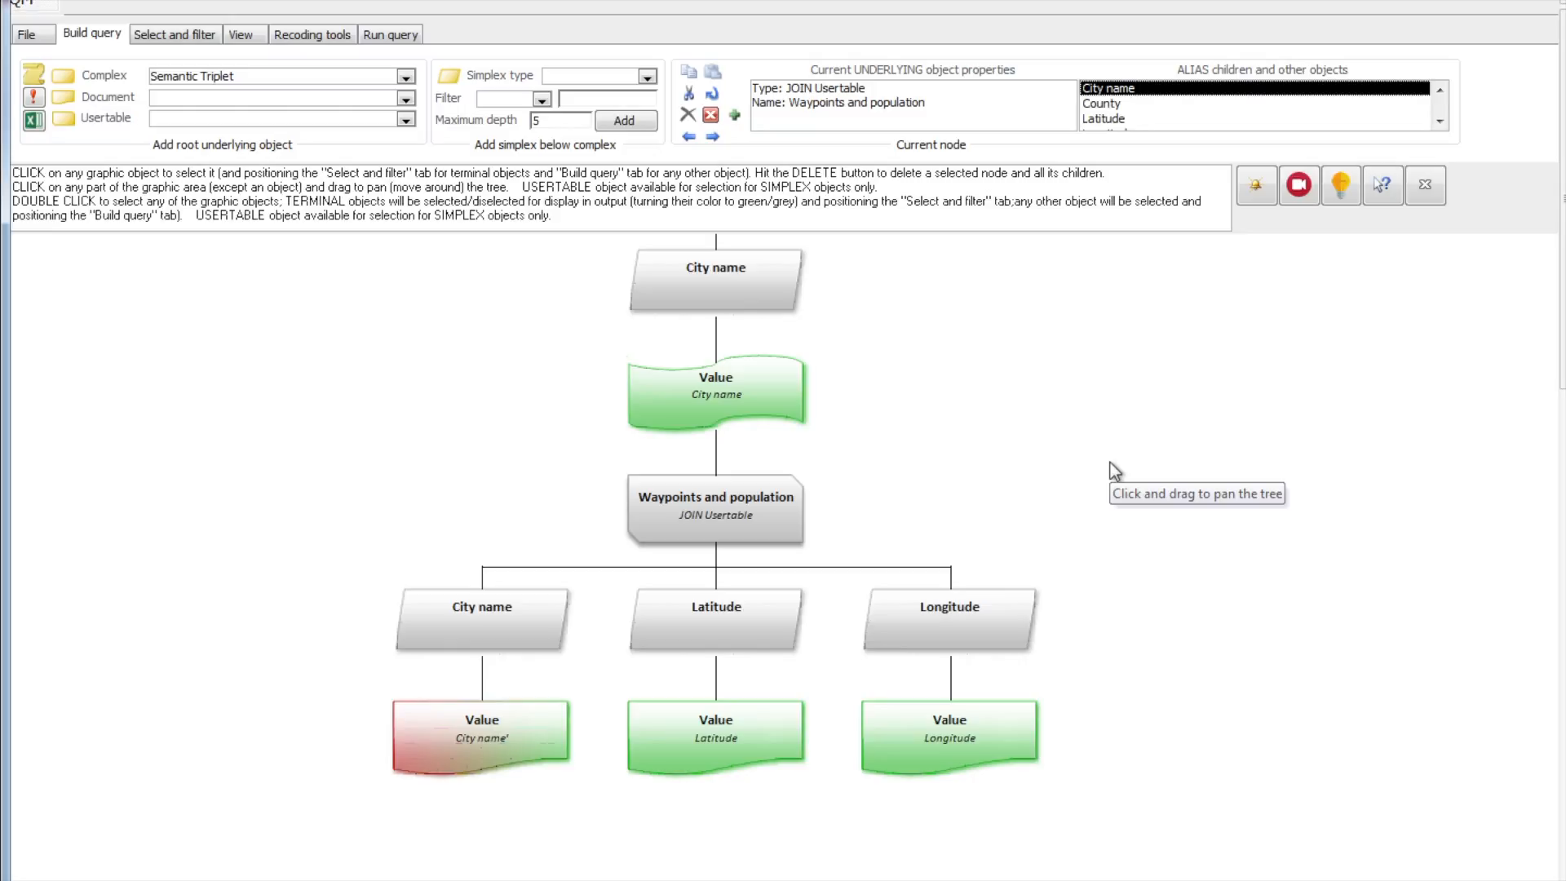
key(F5)
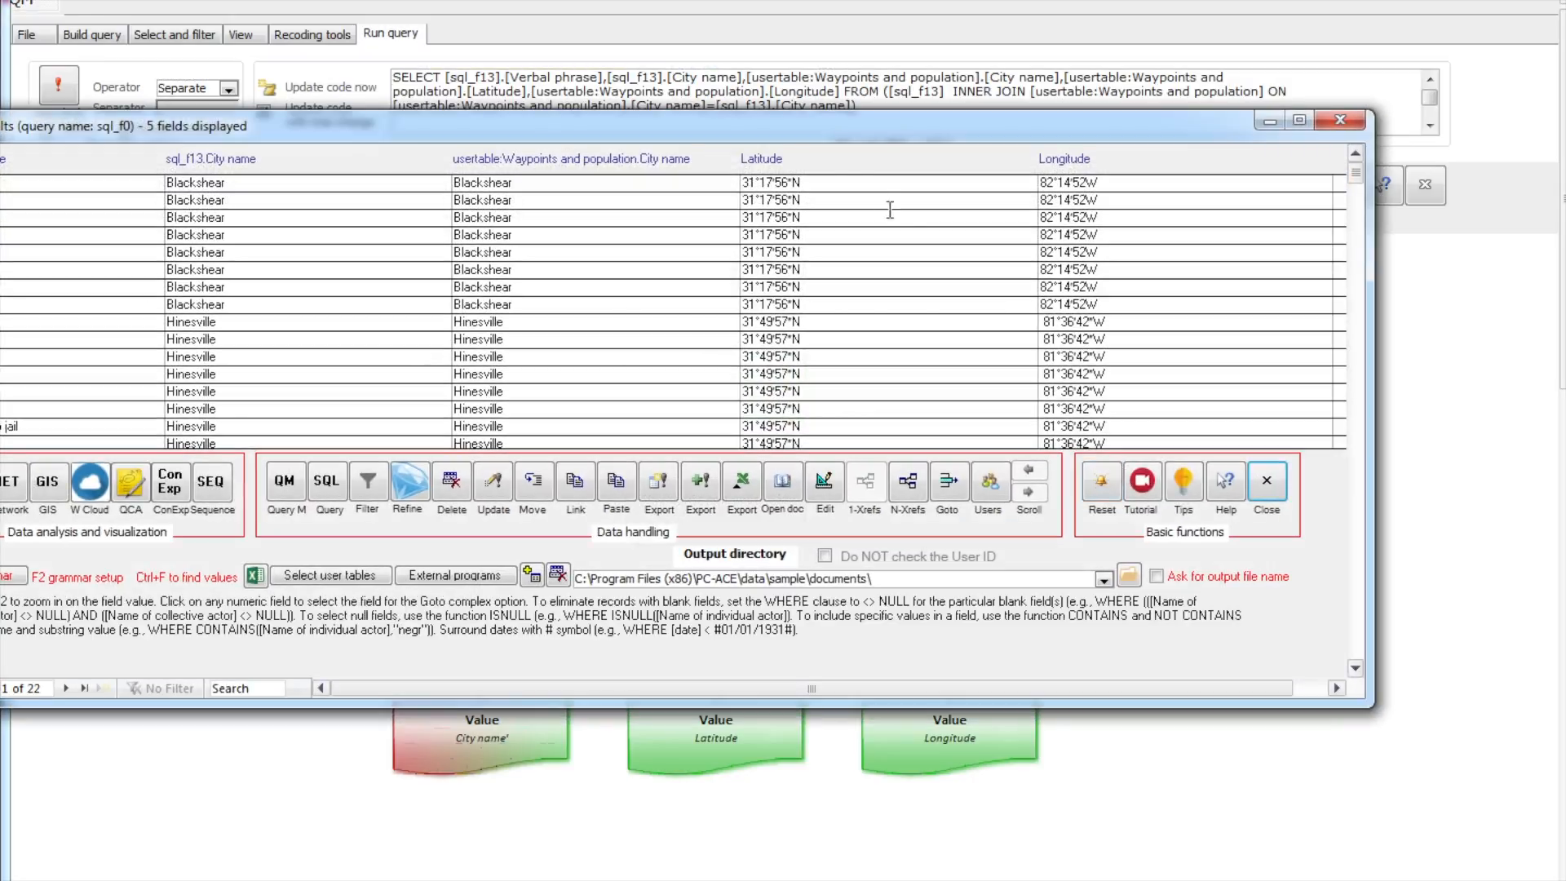
drag(756, 124, 889, 114)
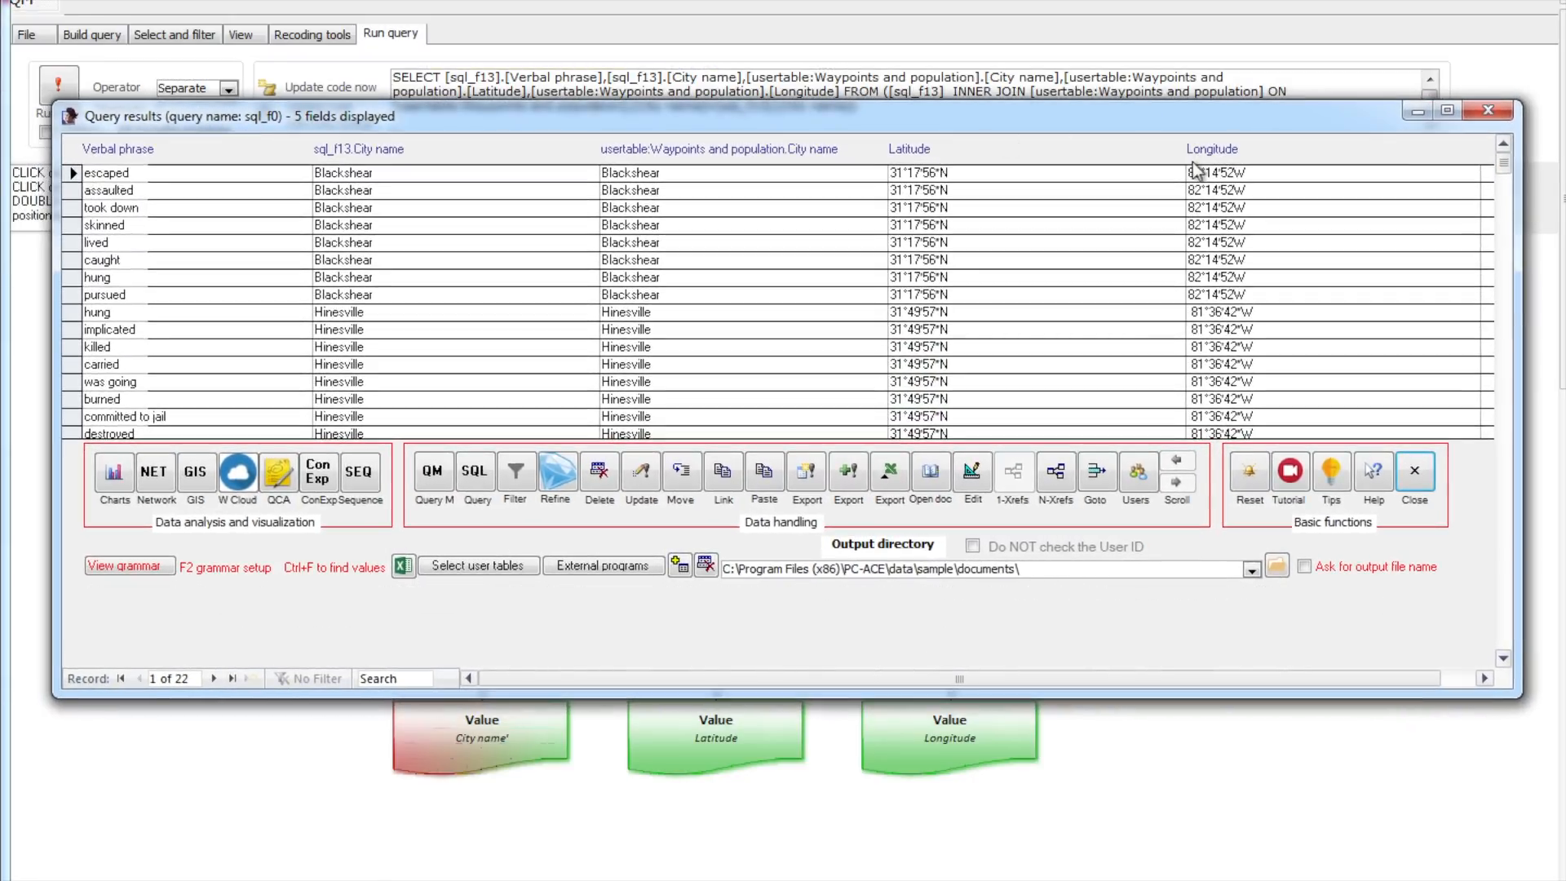